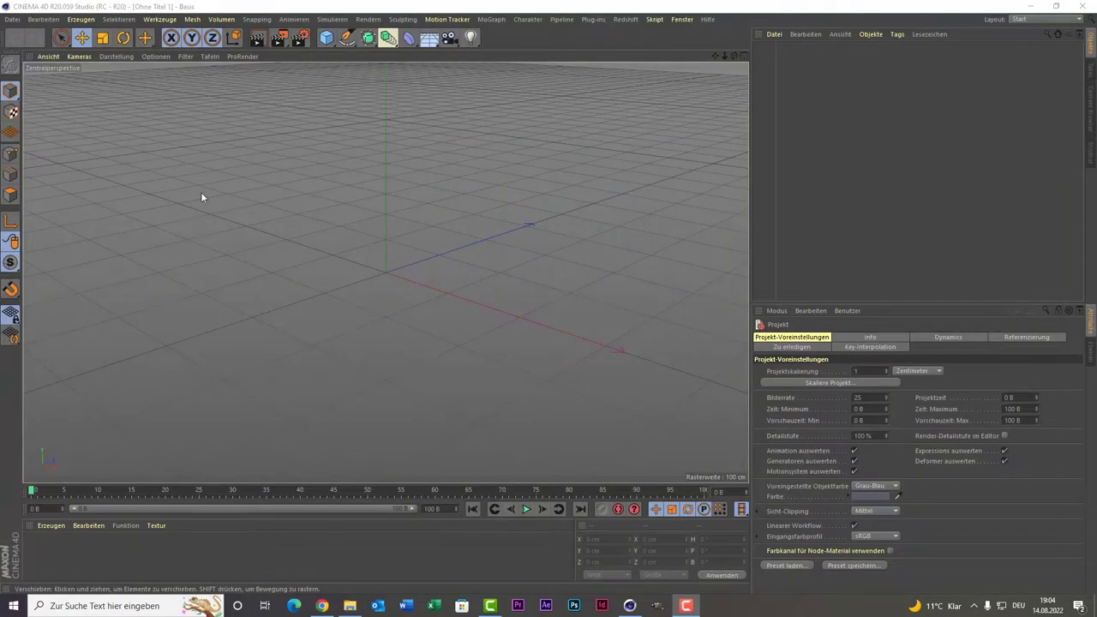
# - Add a sphere and set its radius to 10 cm
pyautogui.click(328, 41)
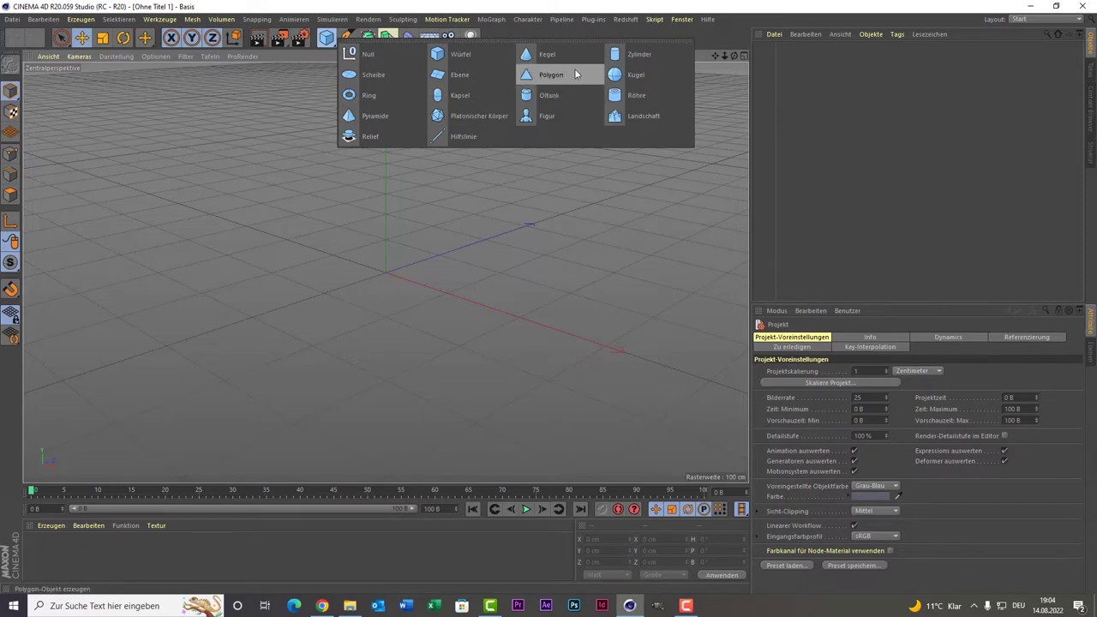
pyautogui.click(632, 77)
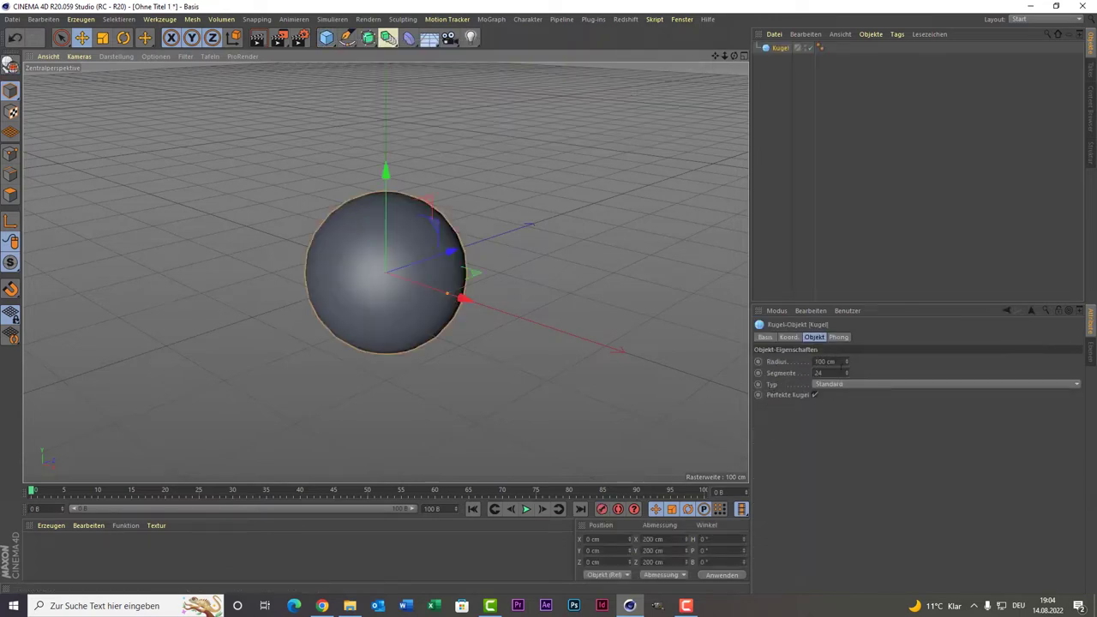
pyautogui.click(829, 361)
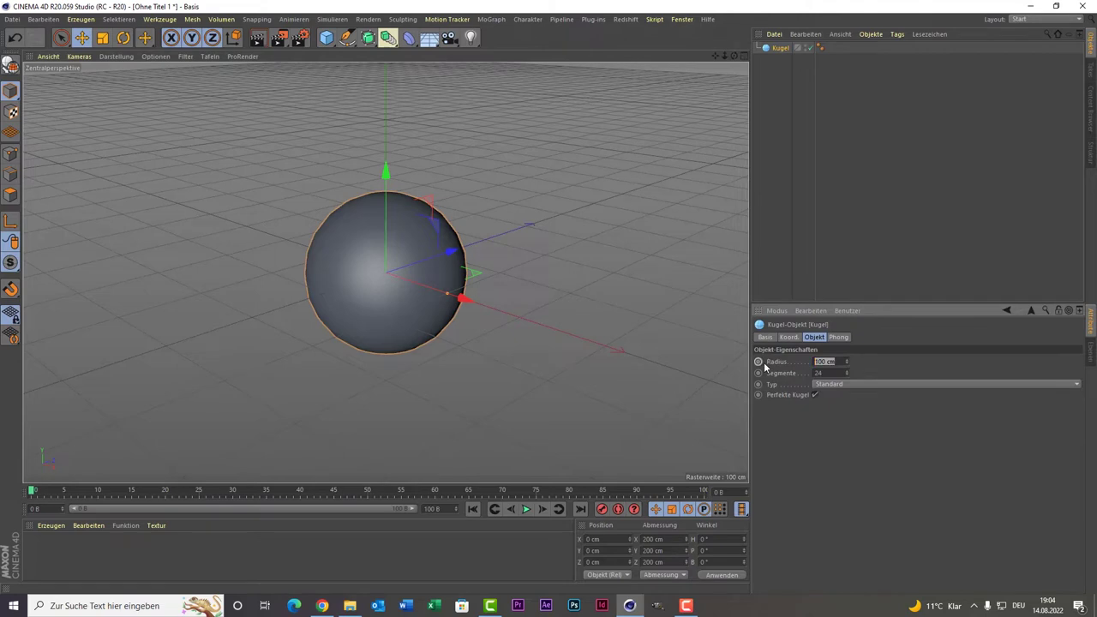
pyautogui.write('10')
pyautogui.press('Return')
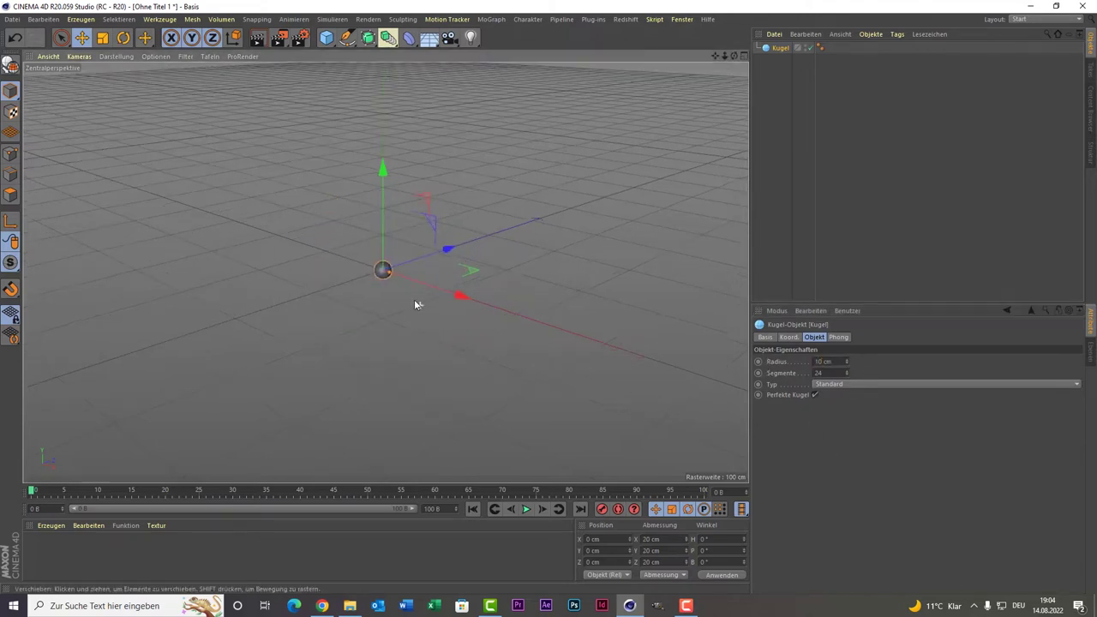
# - Move the sphere along the X axis to about 42 cm
pyautogui.scroll(5, 416, 305)
pyautogui.scroll(1, 402, 231)
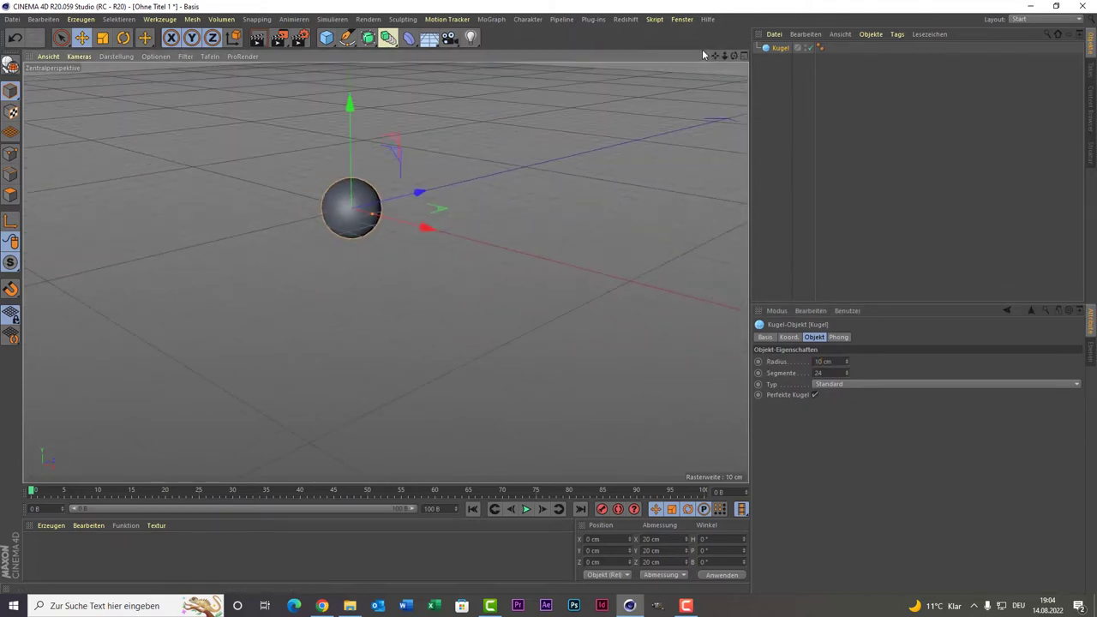
pyautogui.moveTo(715, 55); pyautogui.dragTo(682, 64)
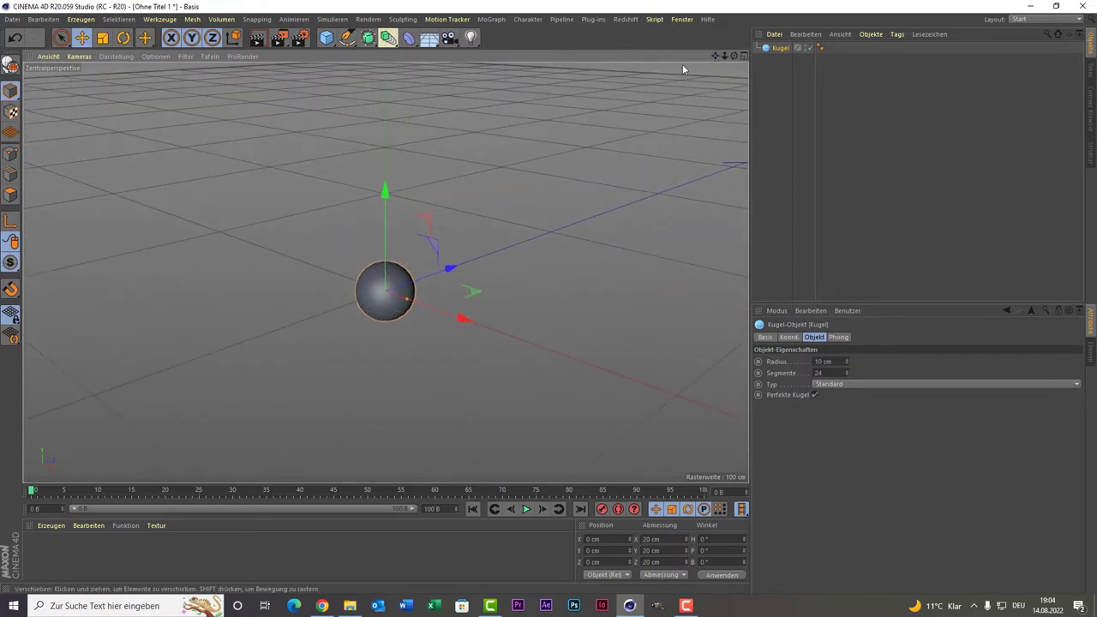
pyautogui.moveTo(461, 319); pyautogui.dragTo(565, 356)
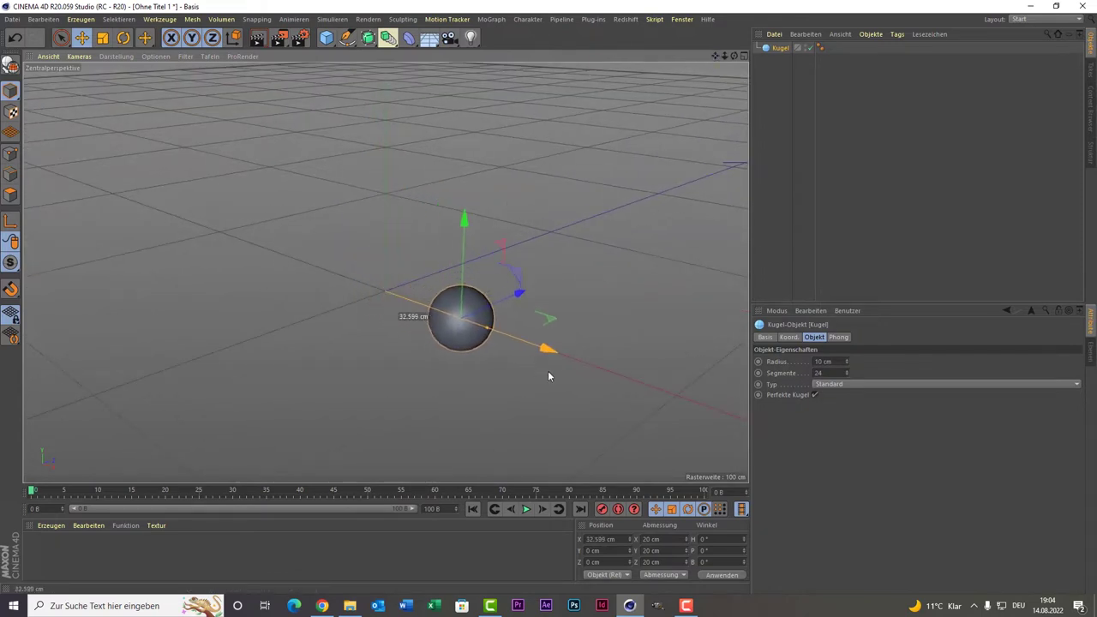
pyautogui.click(326, 37)
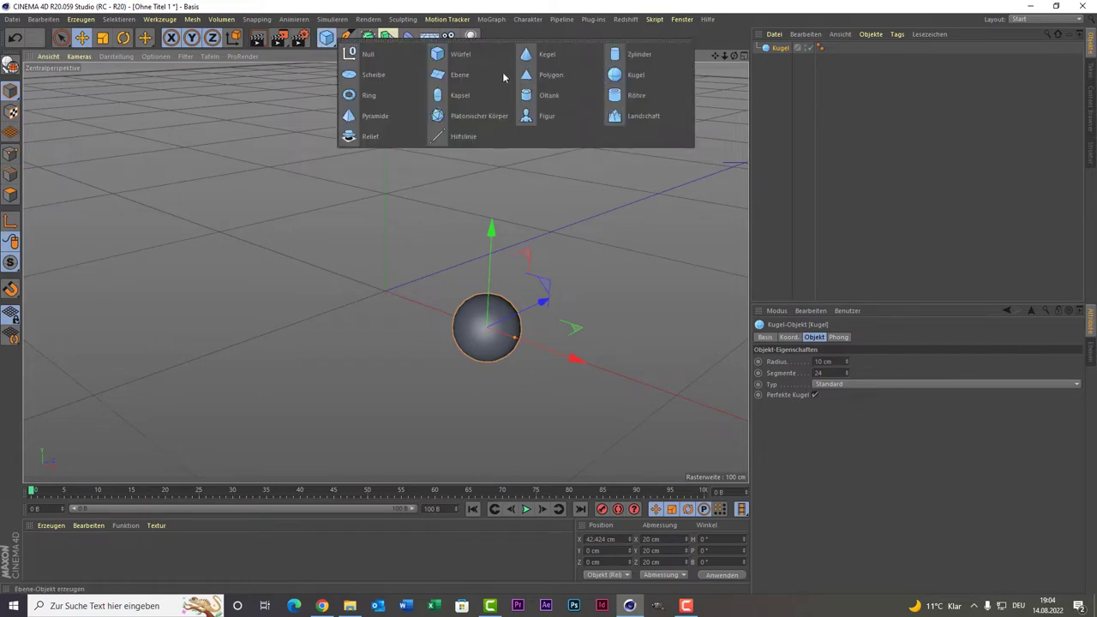
# - Add a cube sized 20 × 20 × 20 cm
pyautogui.click(463, 57)
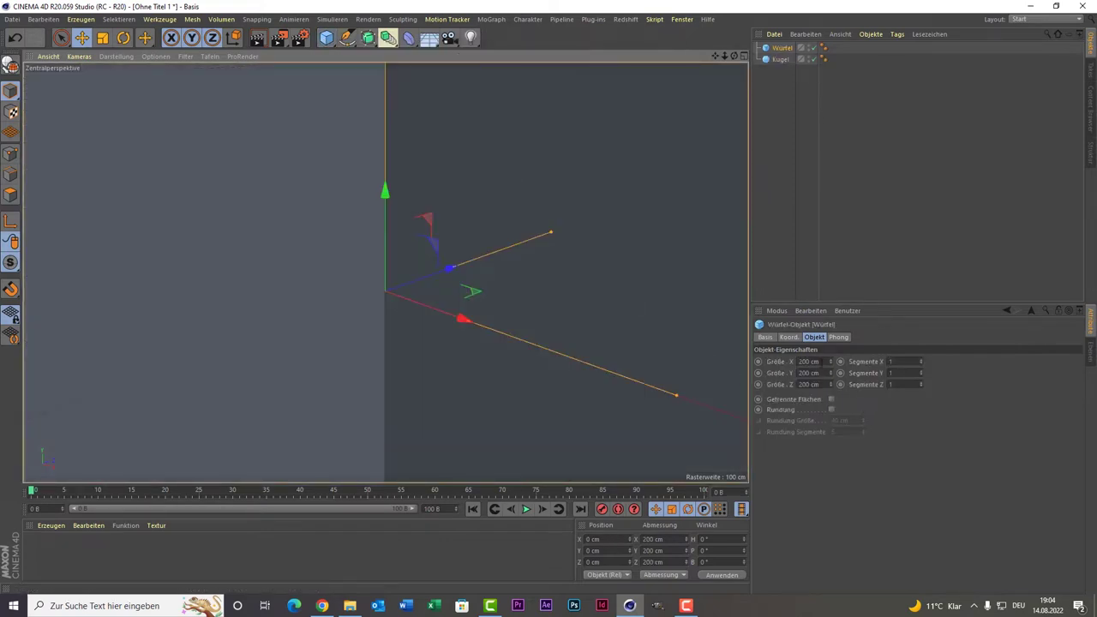
pyautogui.click(809, 360)
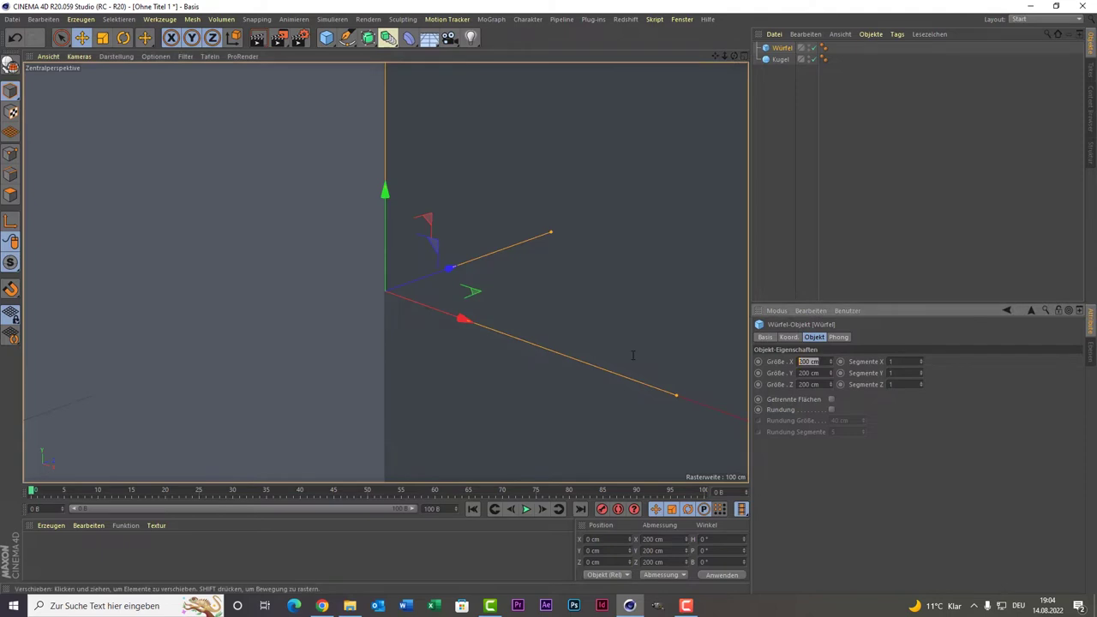
pyautogui.write('20')
pyautogui.press('Return')
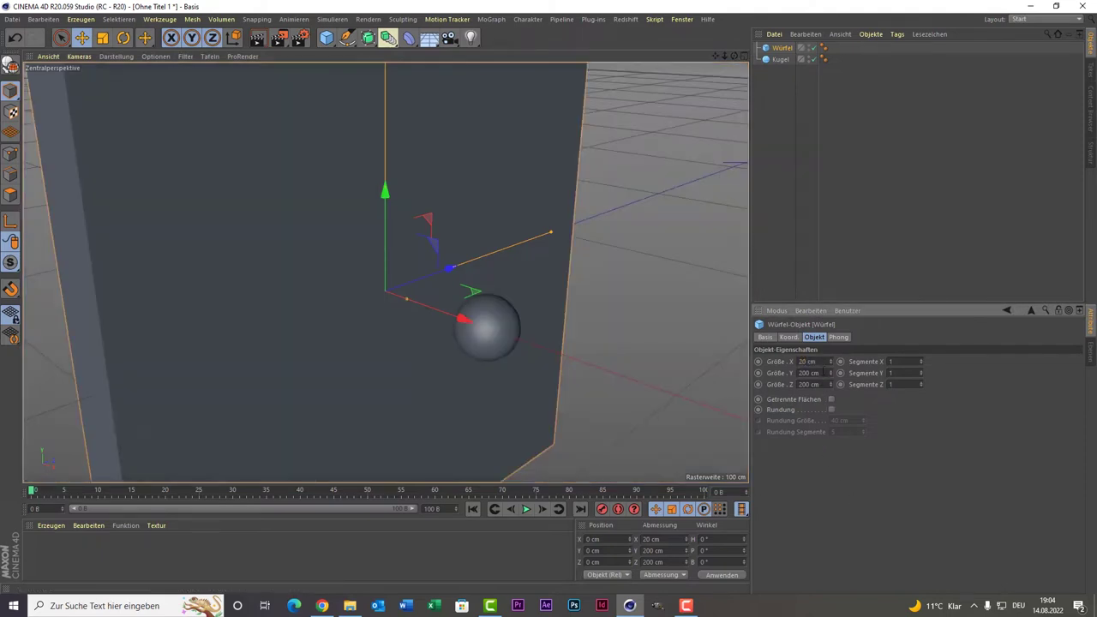
pyautogui.press('Tab')
pyautogui.write('20')
pyautogui.press('Return')
pyautogui.press('Tab')
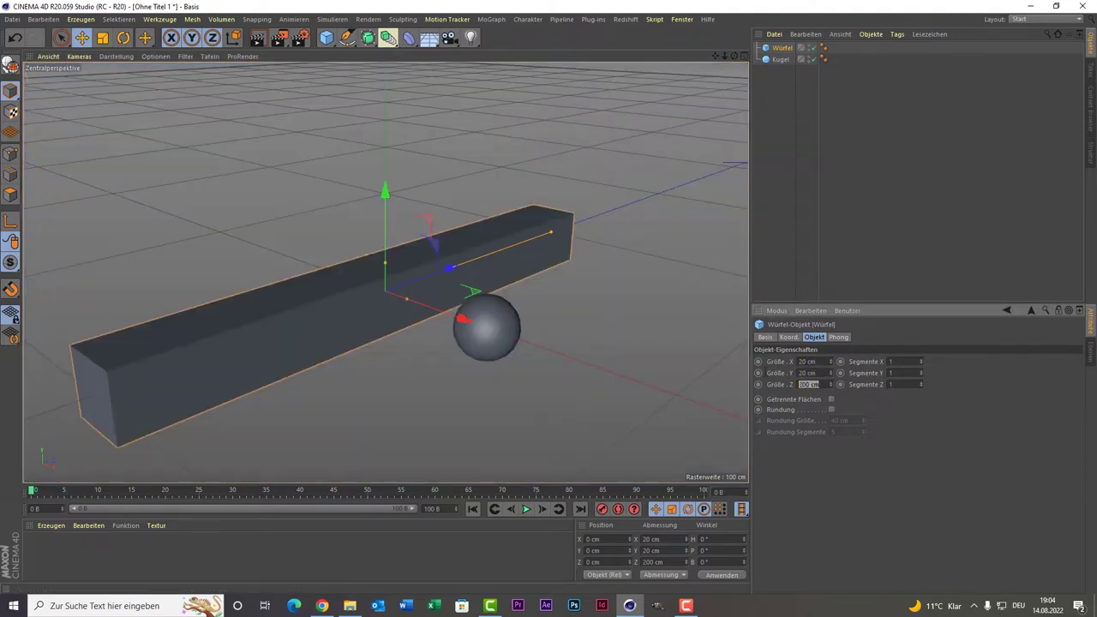
pyautogui.write('20')
pyautogui.press('Return')
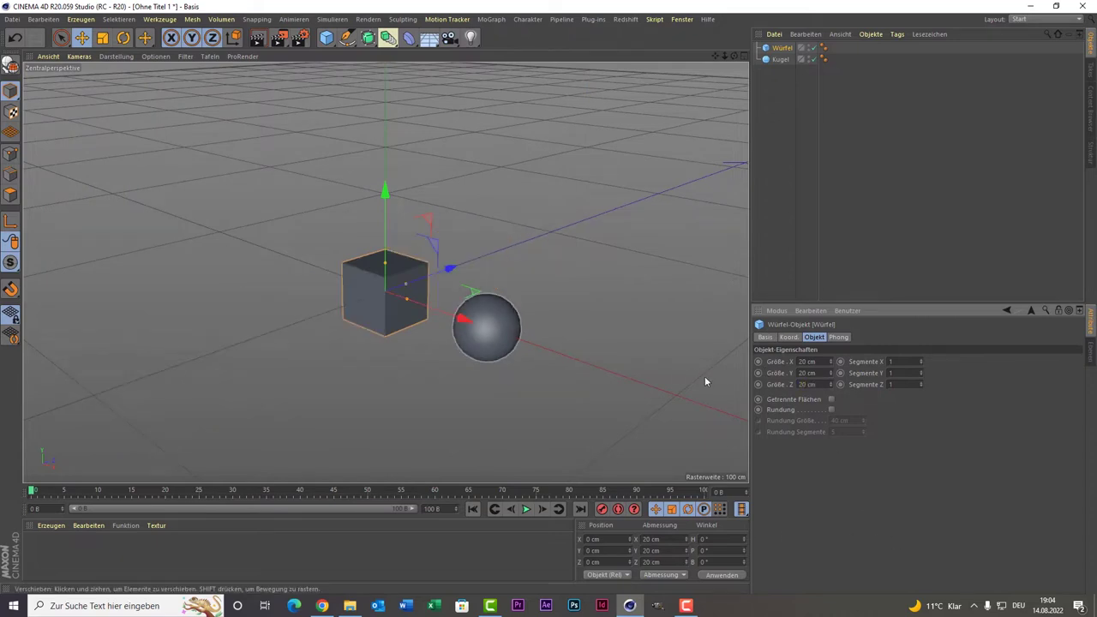
# - Enable rounding on the cube with a 2 cm rounding size
pyautogui.click(831, 409)
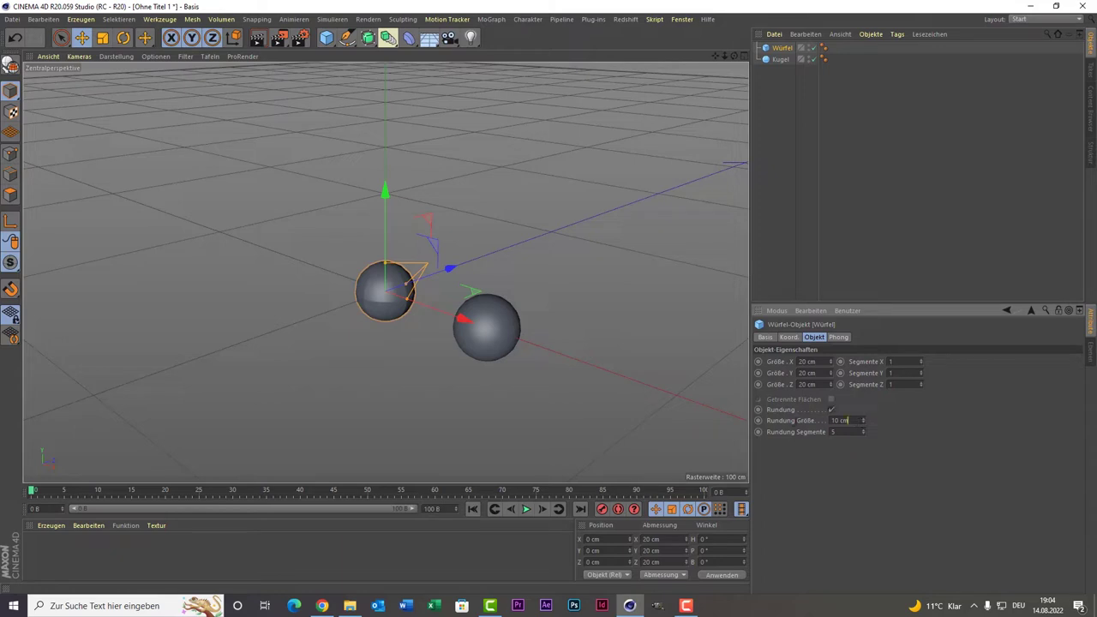
pyautogui.moveTo(843, 421); pyautogui.dragTo(777, 425)
pyautogui.write('2')
pyautogui.press('Return')
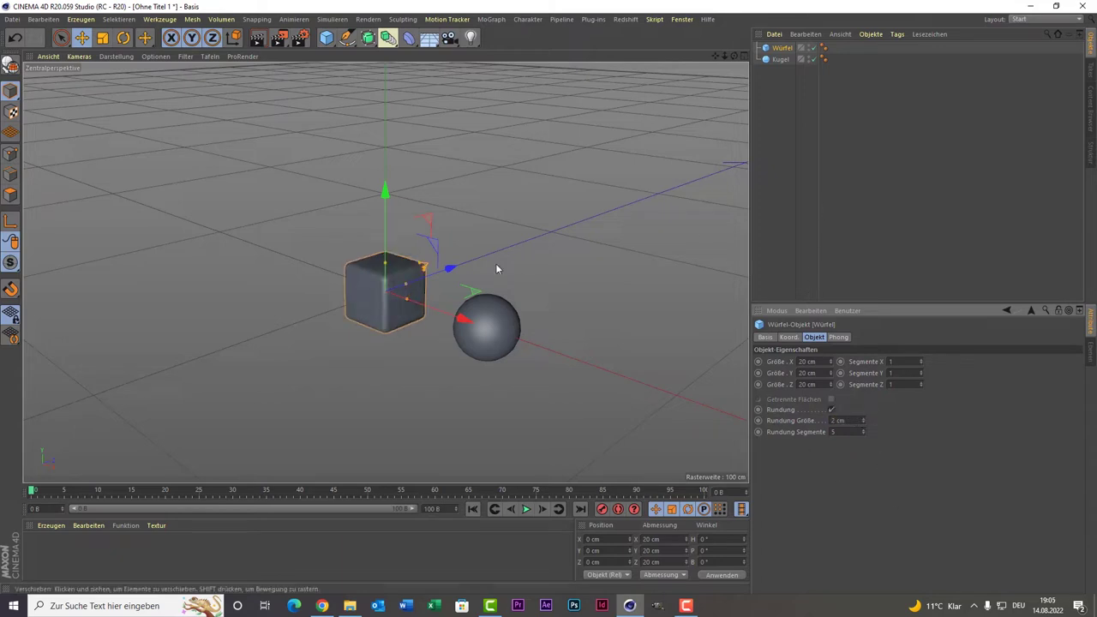
pyautogui.click(325, 37)
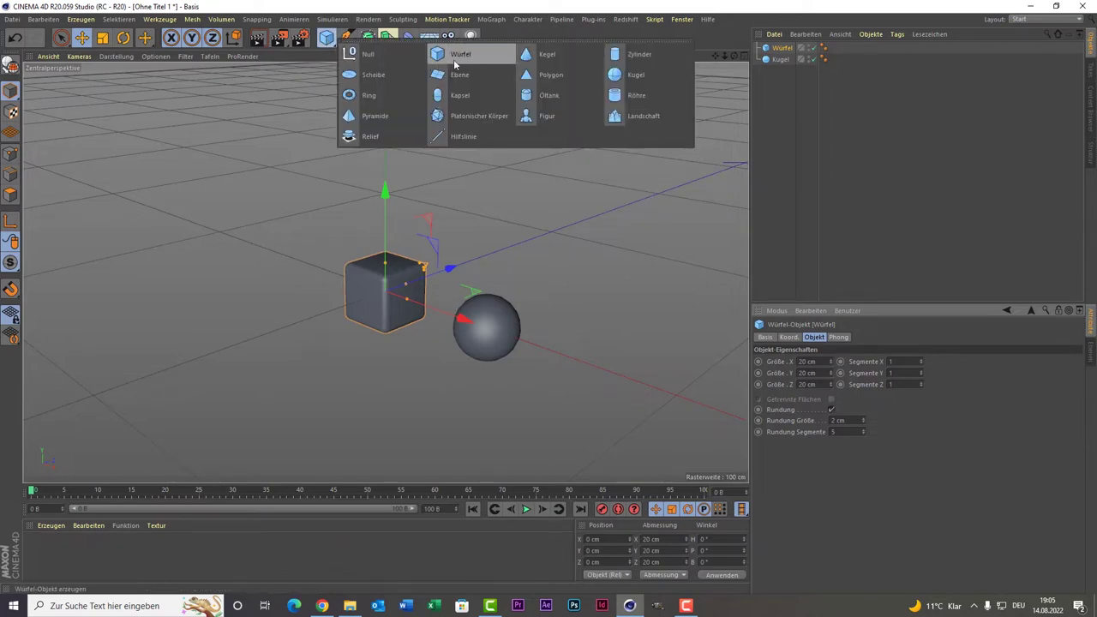
# - Add a 10 cm radius icosahedron and drag it left to X about -50 cm
pyautogui.click(484, 116)
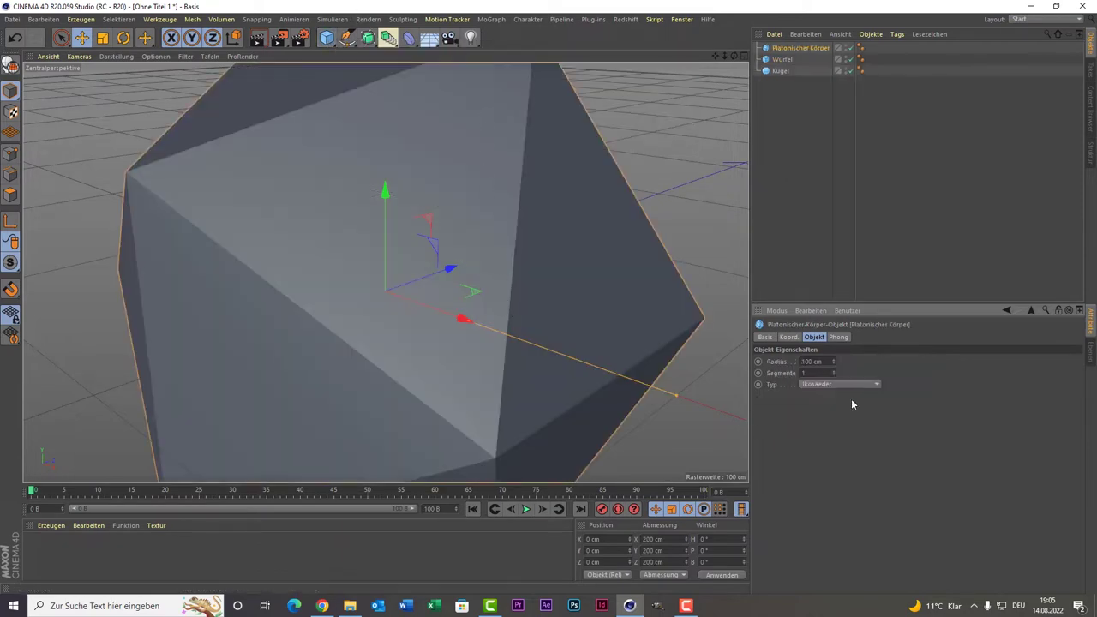
pyautogui.doubleClick(814, 361)
pyautogui.write('10')
pyautogui.press('Return')
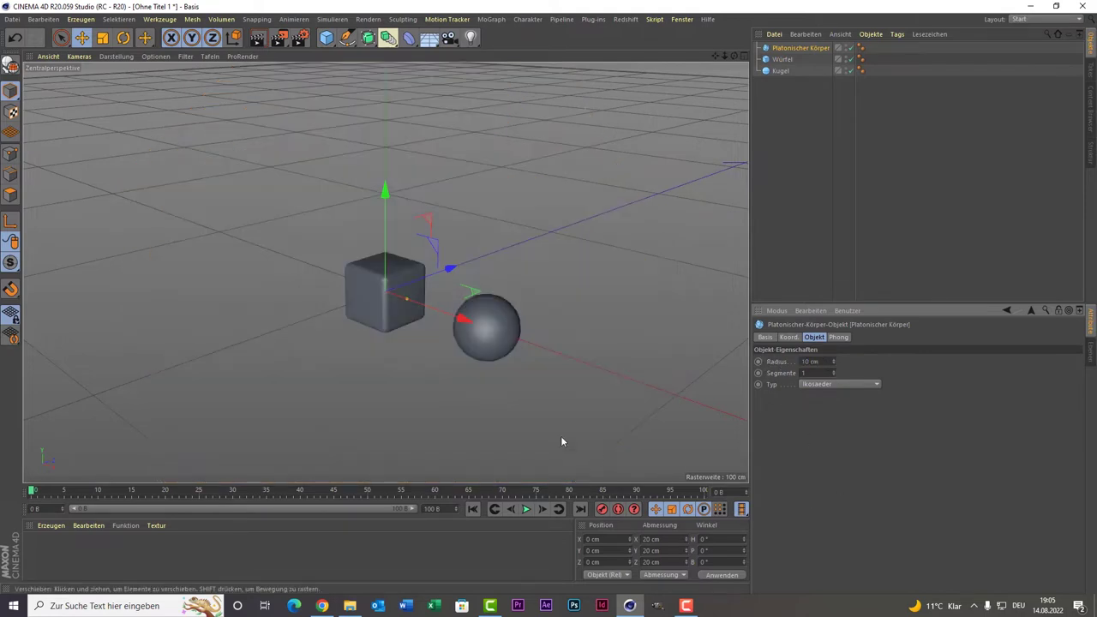
pyautogui.moveTo(457, 317); pyautogui.dragTo(326, 284)
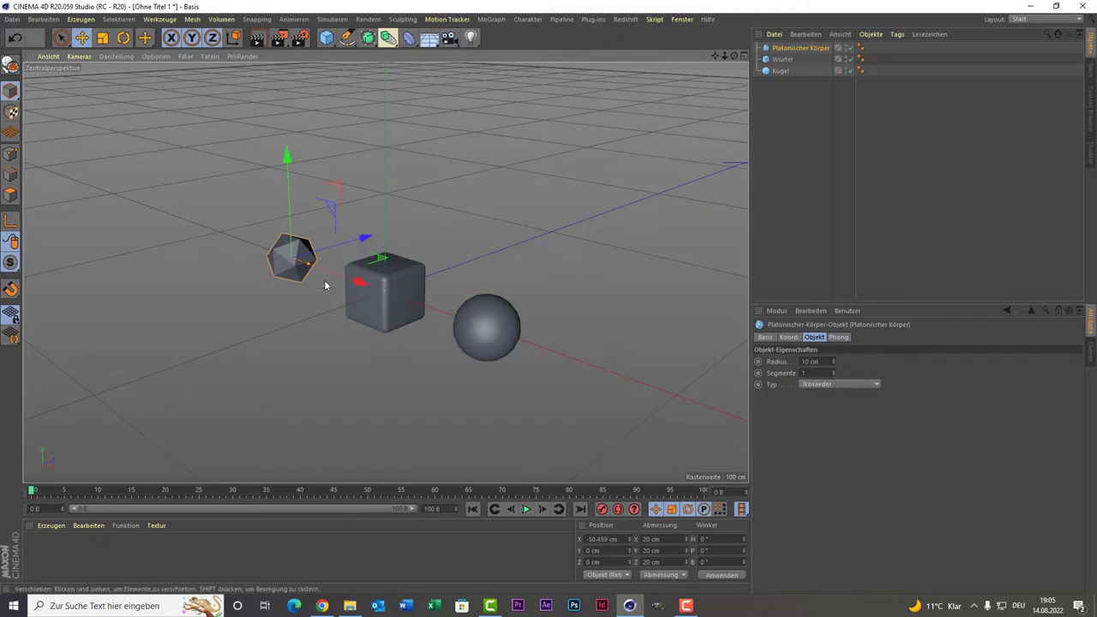
pyautogui.click(326, 37)
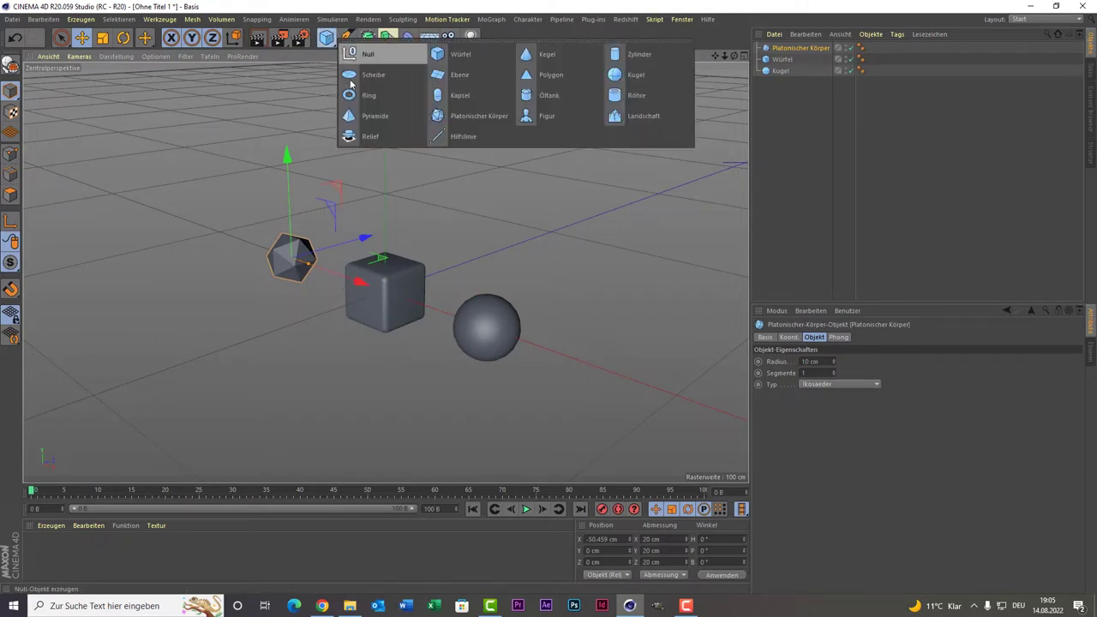
# - Add a ring and scale it down to a 34.5 × 6.9 × 34.5 cm torus around the cube
pyautogui.click(371, 96)
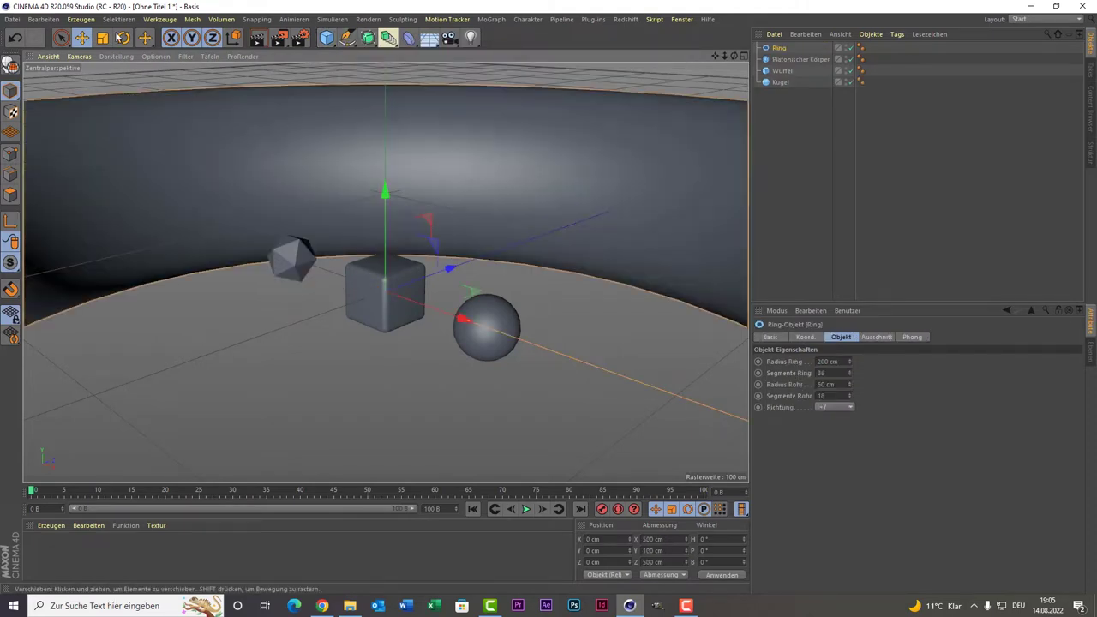
pyautogui.click(103, 38)
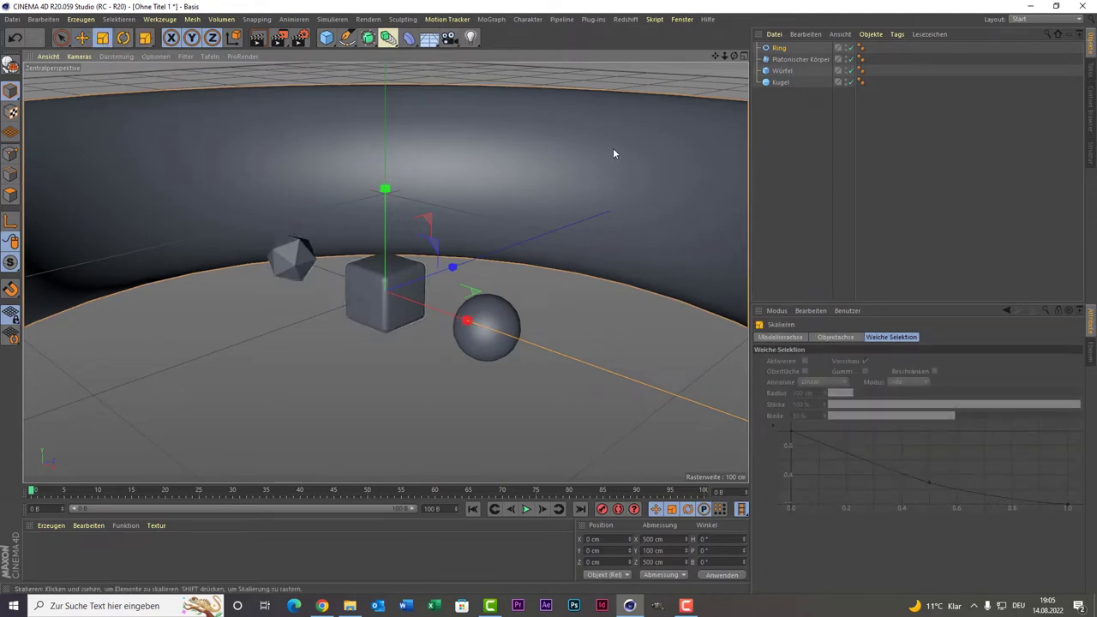
pyautogui.moveTo(613, 149)
pyautogui.mouseDown()
pyautogui.moveTo(385, 359)
pyautogui.moveTo(320, 390)
pyautogui.mouseUp()
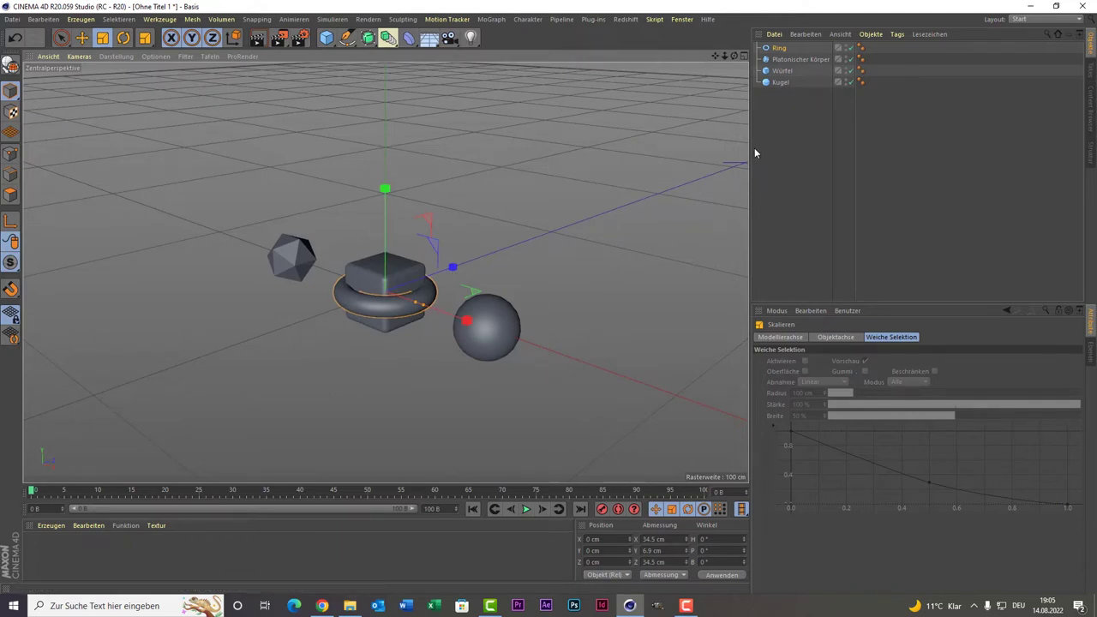
pyautogui.click(491, 19)
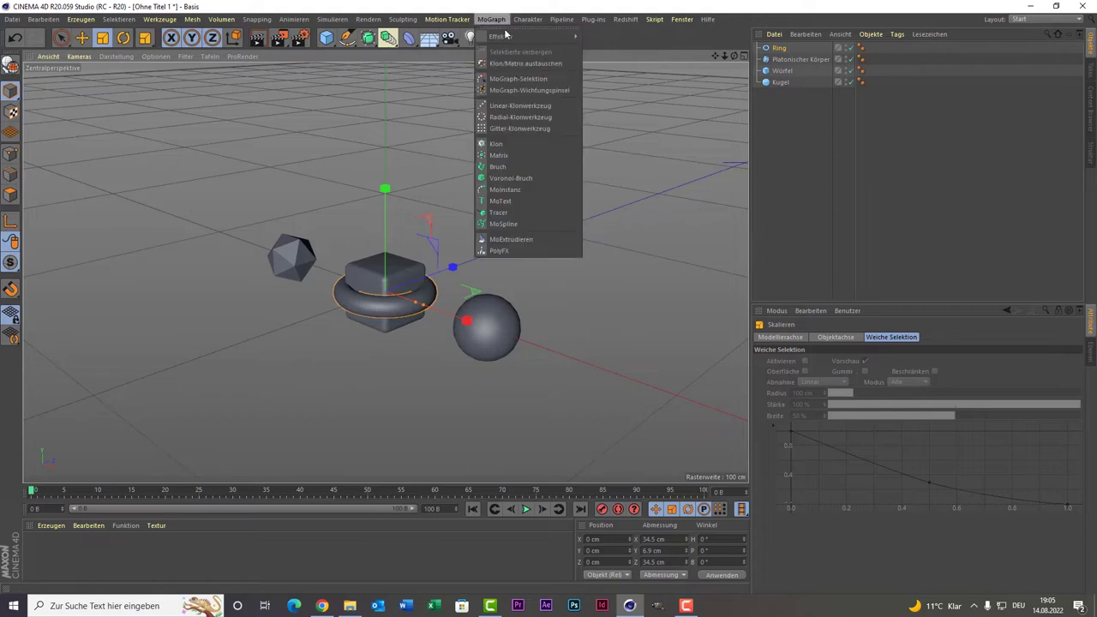
# - Add a Klon cloner and put the ring, icosahedron, cube and sphere under it
pyautogui.click(524, 144)
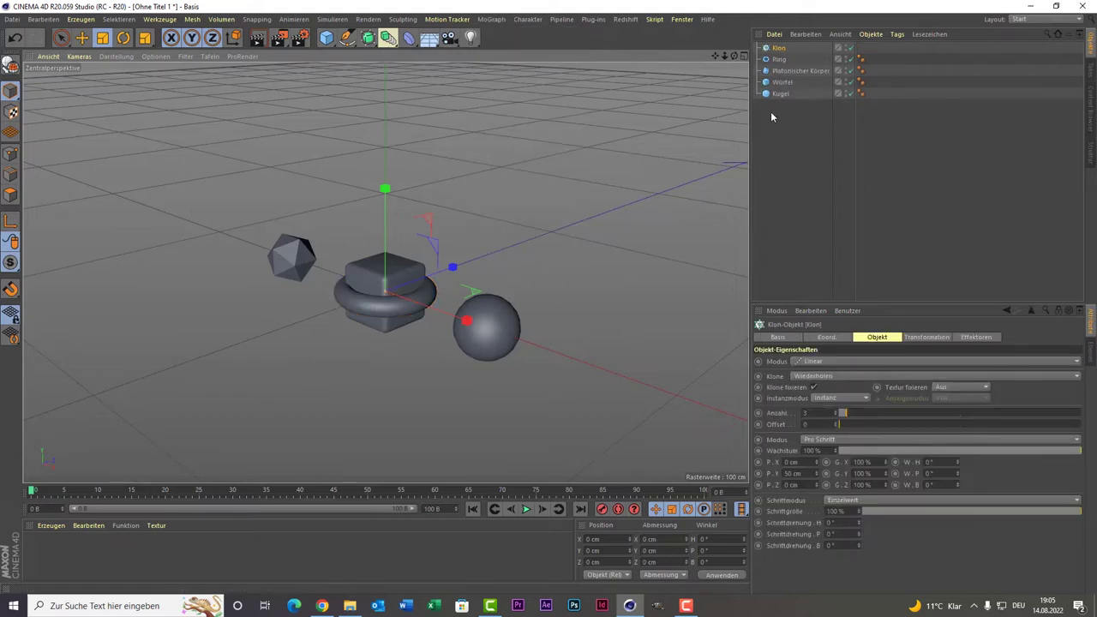
pyautogui.moveTo(770, 111); pyautogui.dragTo(783, 50)
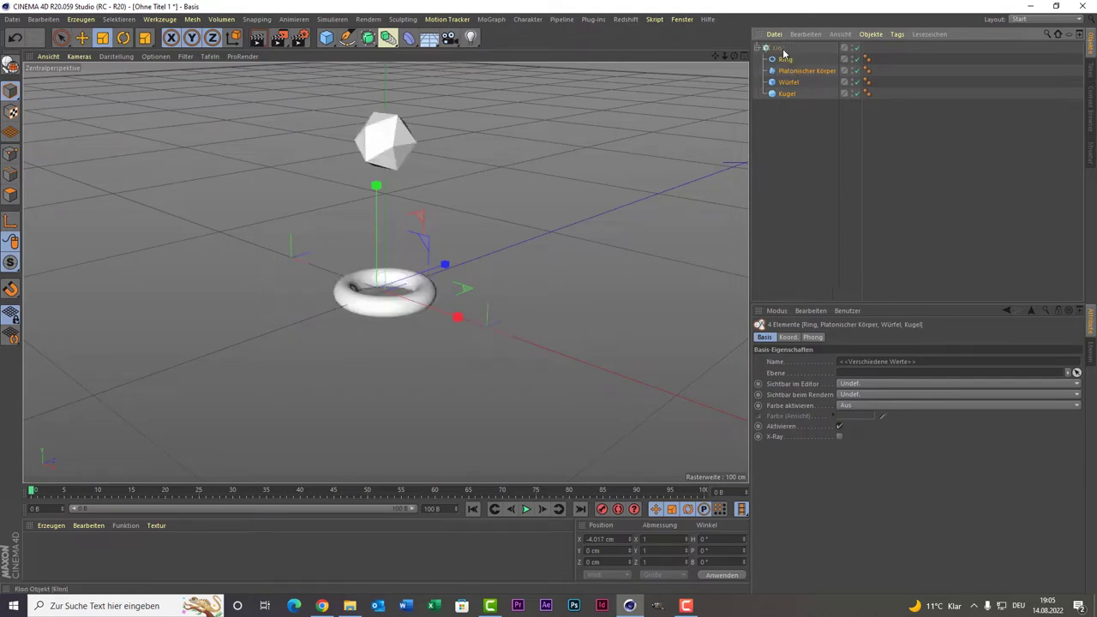
pyautogui.moveTo(715, 55)
pyautogui.mouseDown()
pyautogui.moveTo(386, 273)
pyautogui.moveTo(746, 55)
pyautogui.mouseUp()
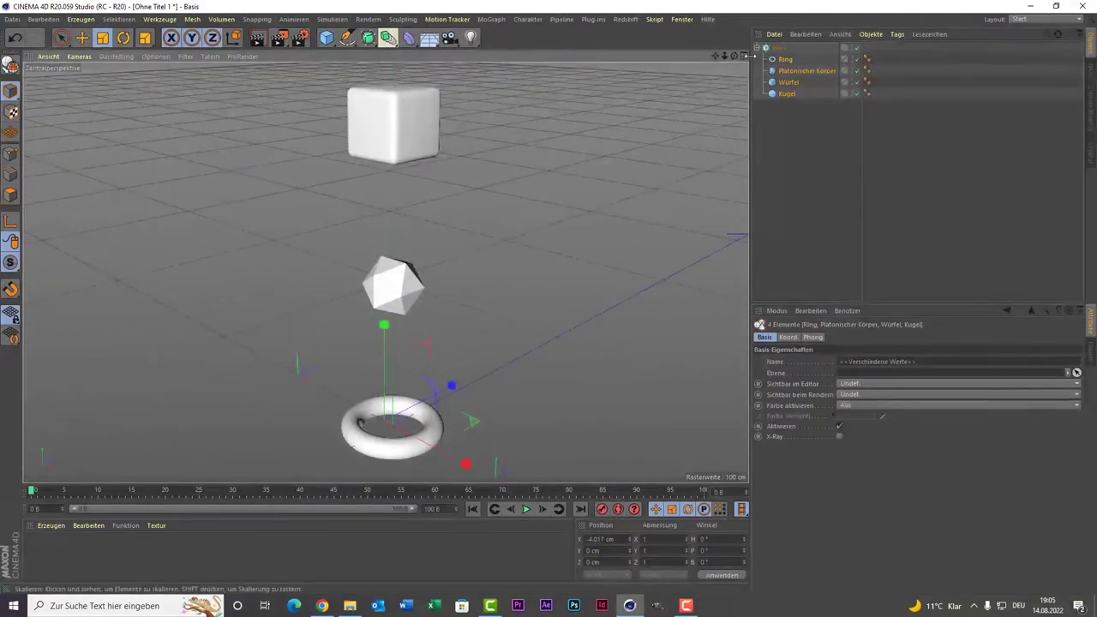
pyautogui.click(776, 50)
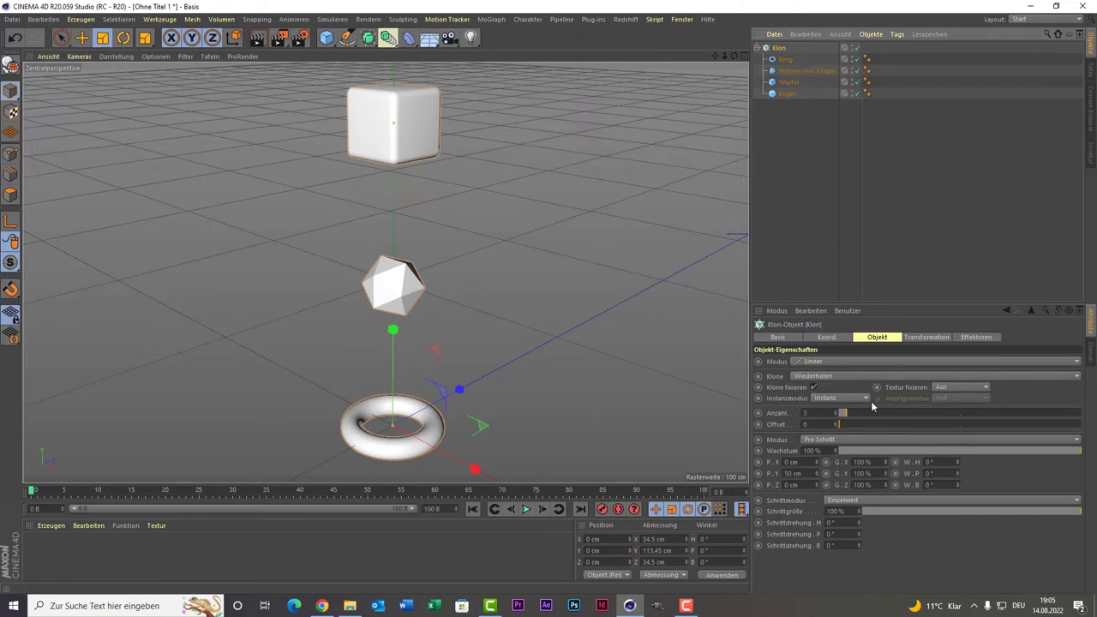
# - Switch the cloner to Grid Array mode with 10 clones along each axis
pyautogui.click(801, 363)
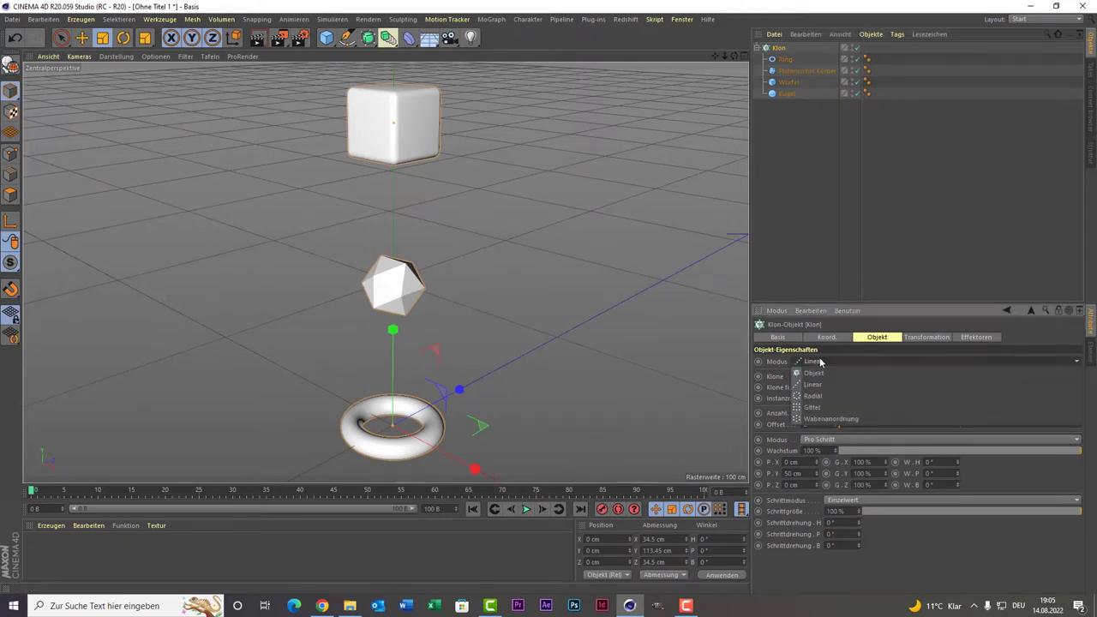
pyautogui.click(831, 406)
pyautogui.scroll(-5, 626, 387)
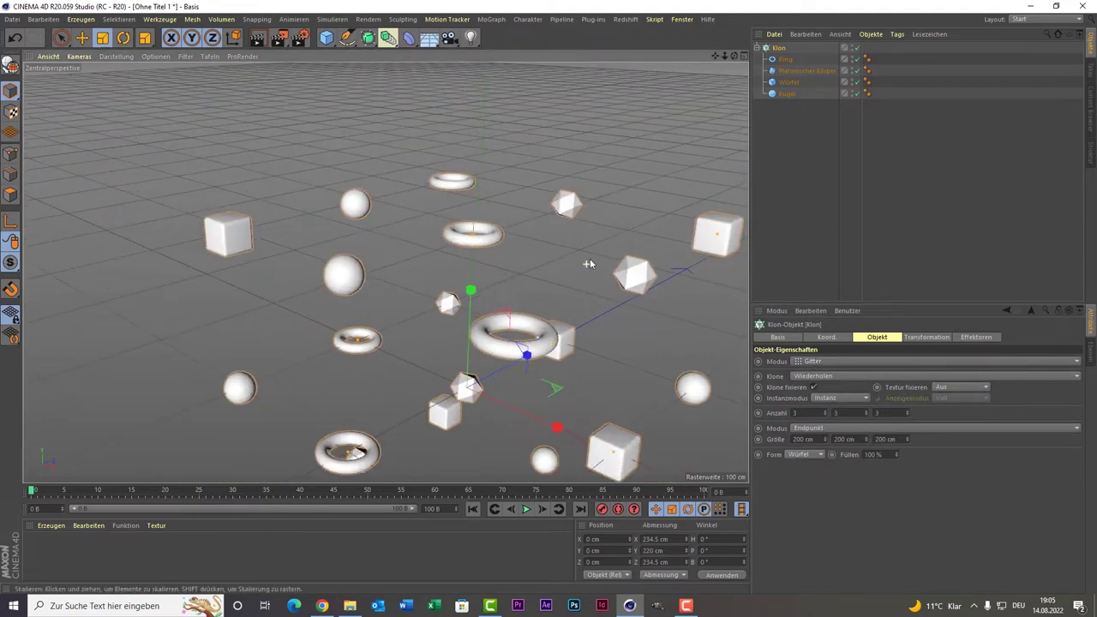
pyautogui.scroll(2, 665, 210)
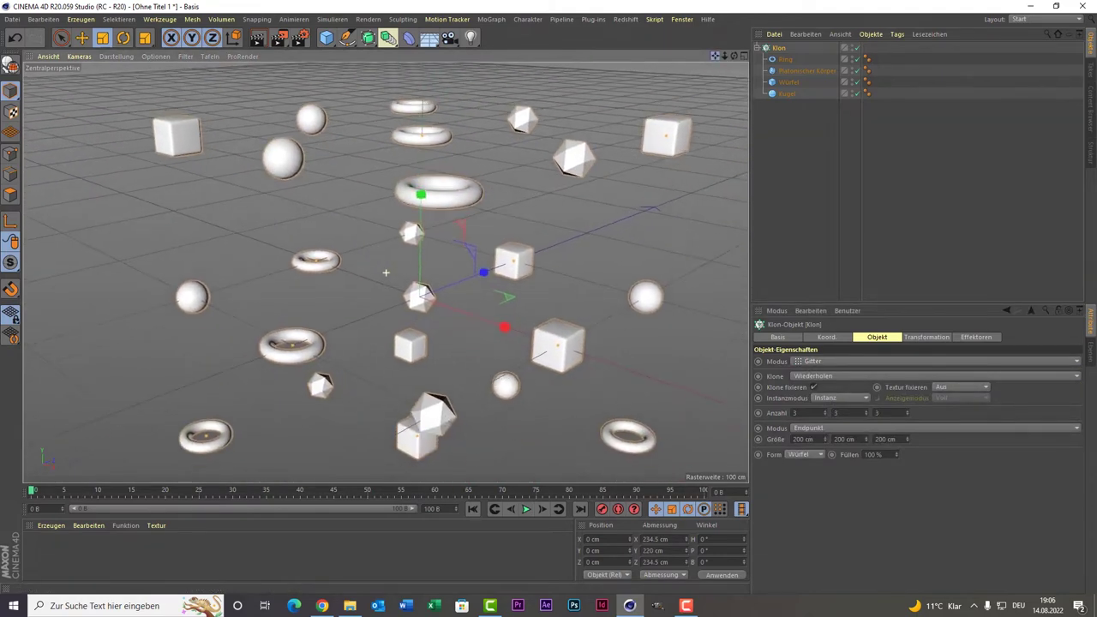
pyautogui.scroll(2, 665, 210)
pyautogui.scroll(-2, 614, 382)
pyautogui.scroll(1, 614, 382)
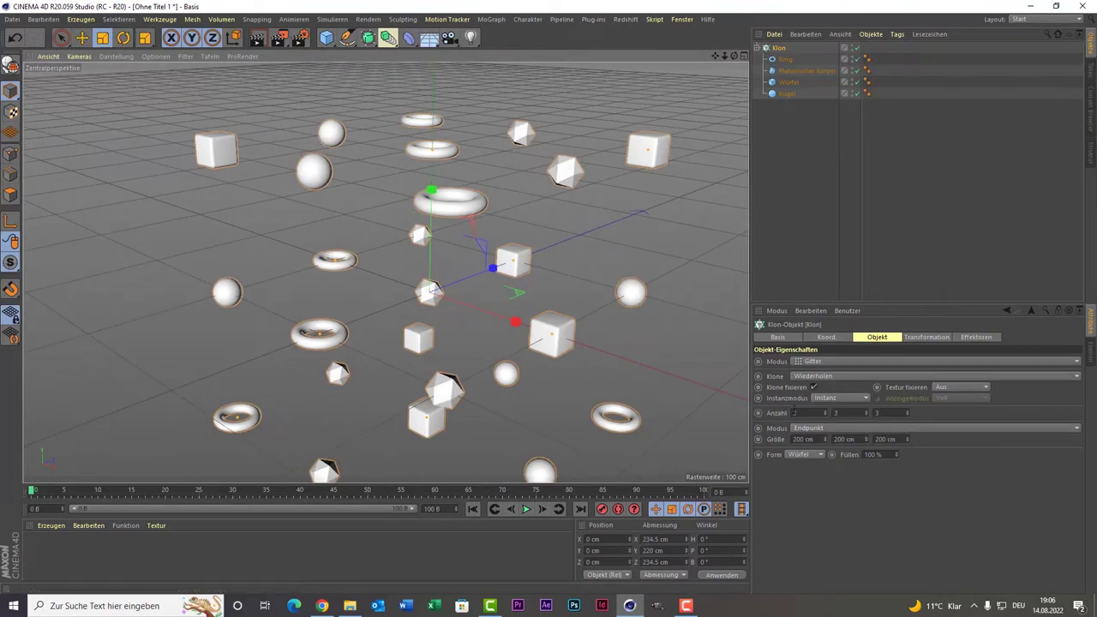
pyautogui.doubleClick(797, 412)
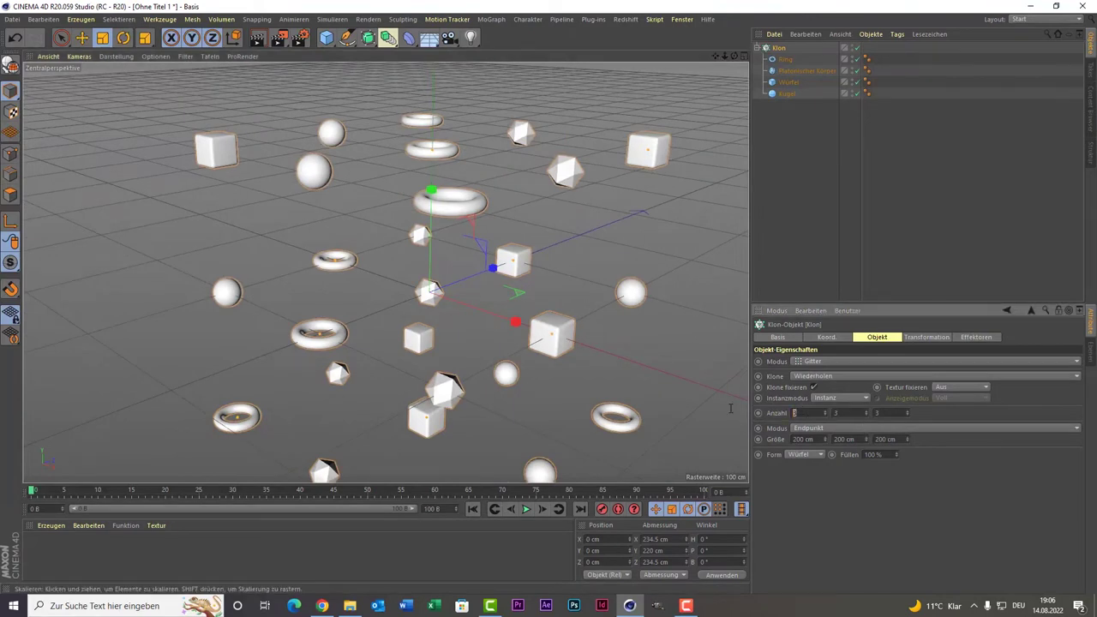
pyautogui.write('10')
pyautogui.press('Return')
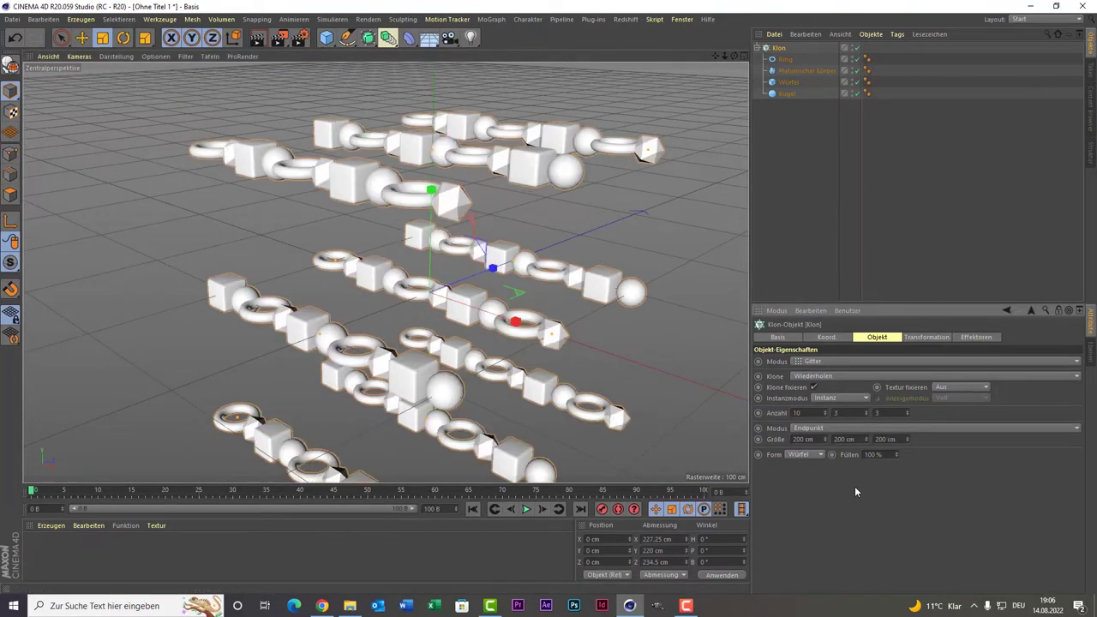
pyautogui.write('10')
pyautogui.press('Return')
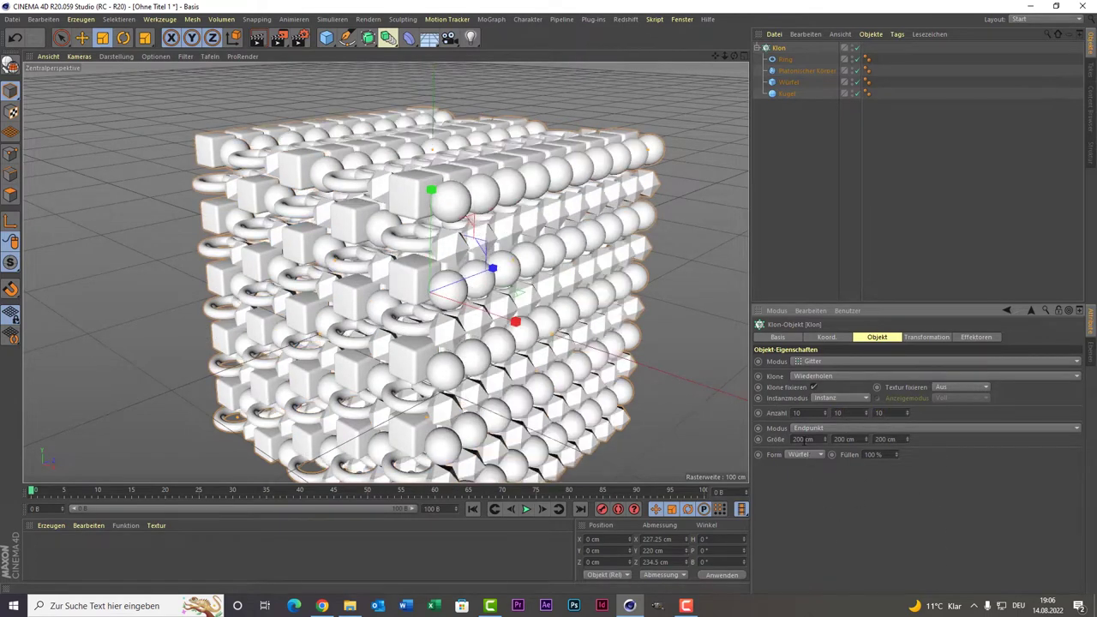
pyautogui.press('Tab')
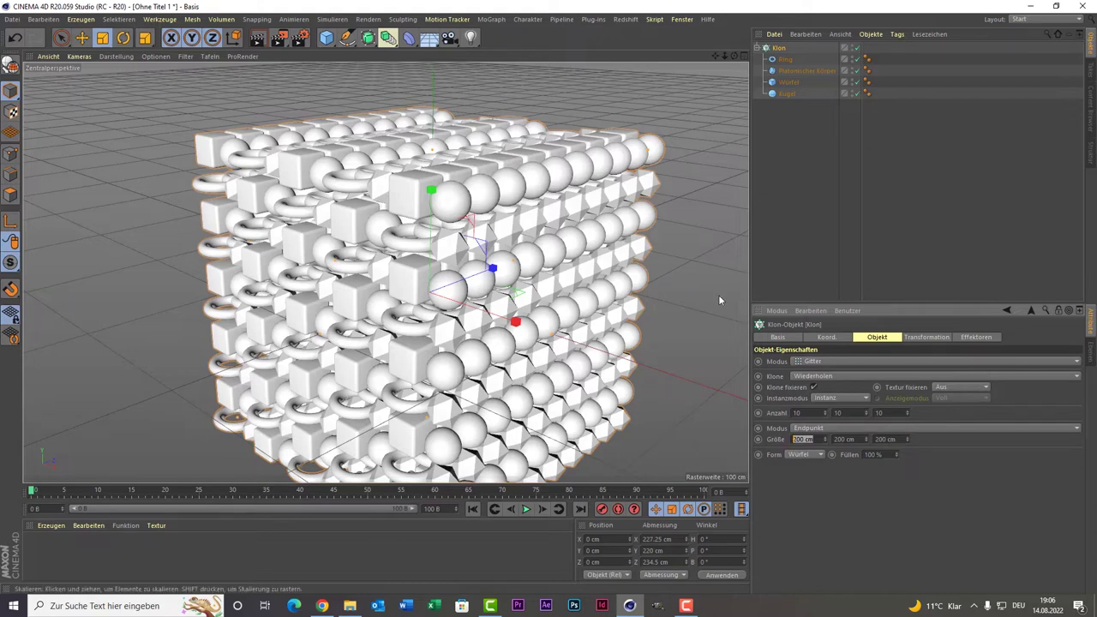
# - Change the clone grid size from 200 cm to 100 cm on X, Y and Z
pyautogui.keyDown('alt'); pyautogui.moveTo(718, 295); pyautogui.dragTo(653, 219); pyautogui.keyUp('alt')
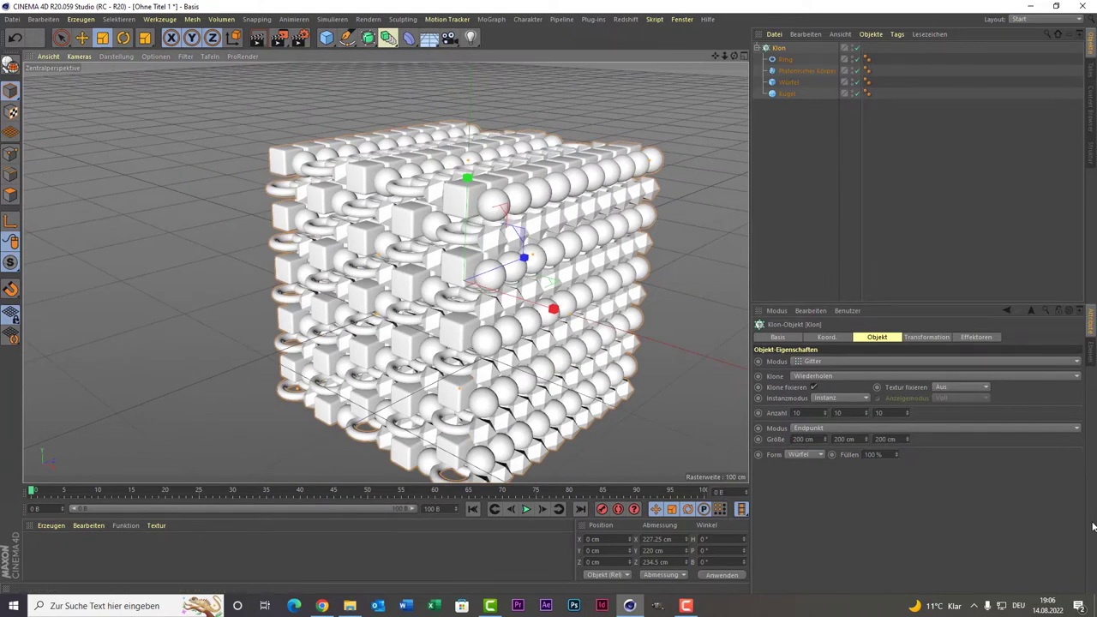
pyautogui.hotkey('alt', 'Tab')
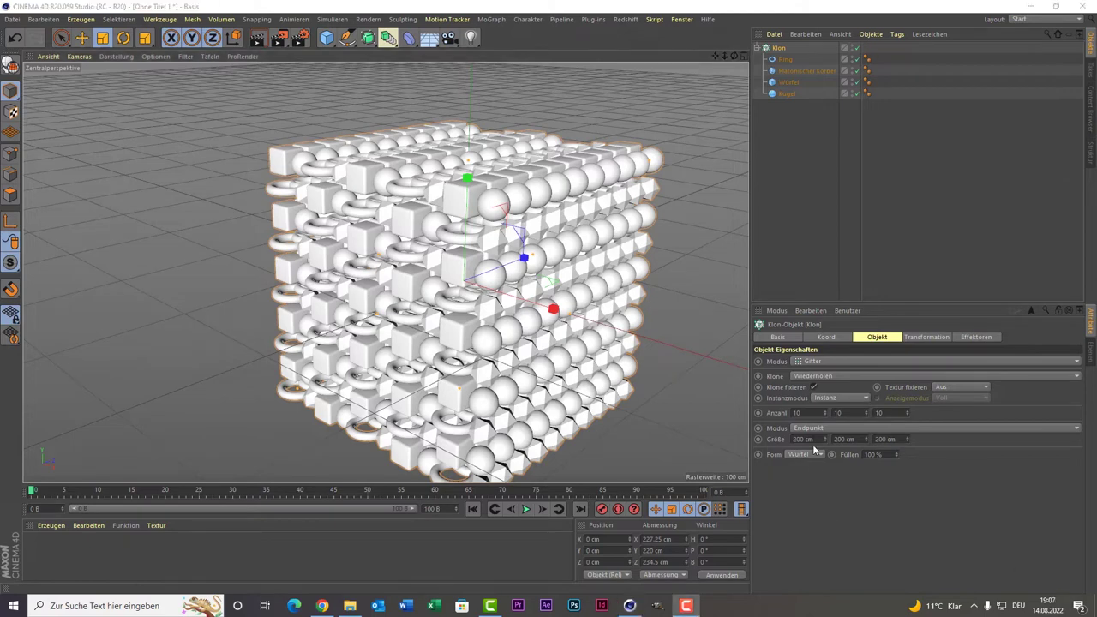
pyautogui.click(819, 438)
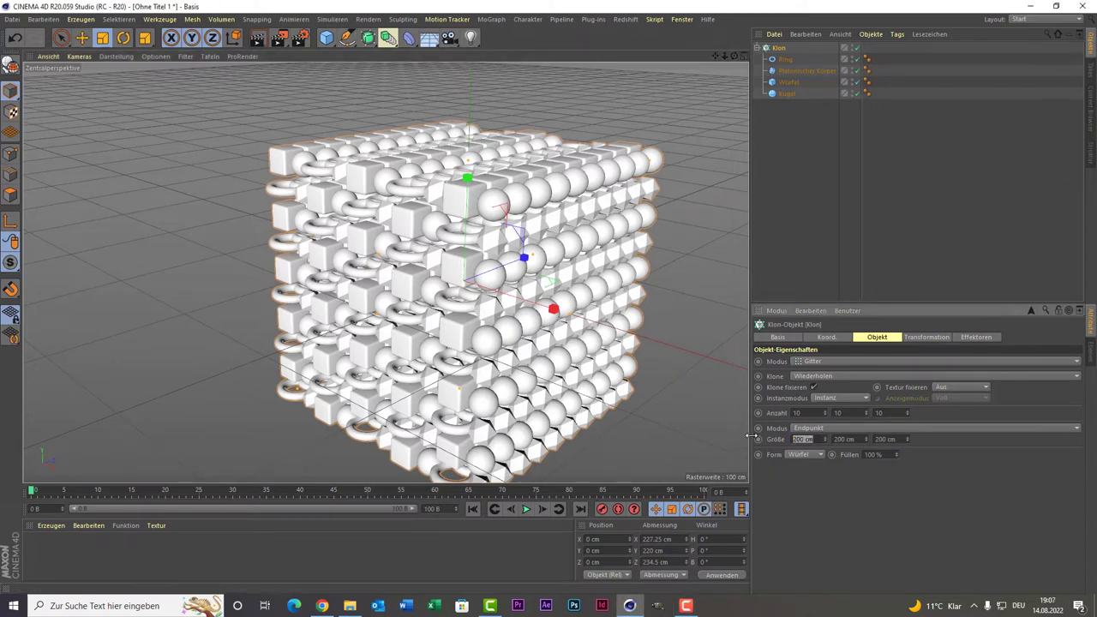
pyautogui.write('10')
pyautogui.press('Return')
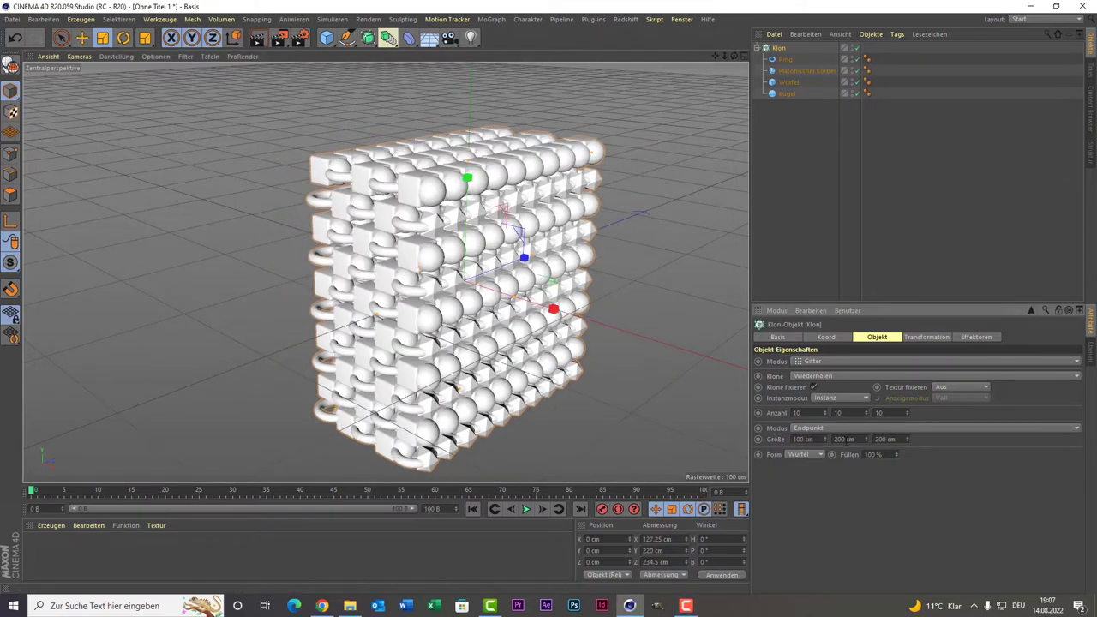
pyautogui.click(846, 439)
pyautogui.write('01')
pyautogui.press('Return')
pyautogui.click(890, 439)
pyautogui.write('100')
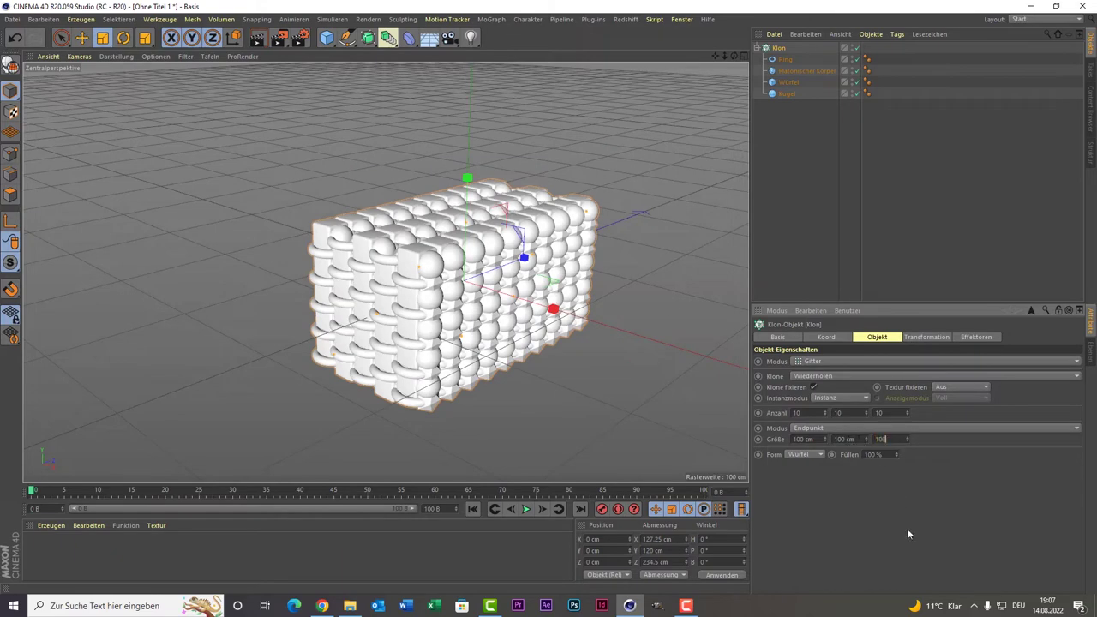
pyautogui.press('Return')
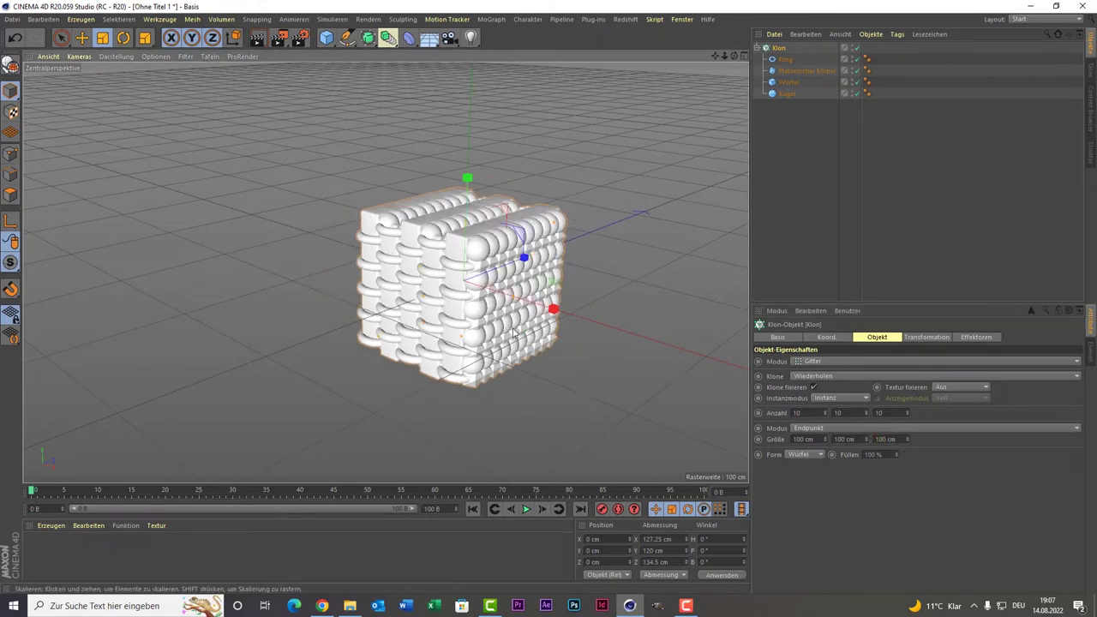
pyautogui.scroll(3, 514, 334)
pyautogui.scroll(1, 515, 332)
# - Add a Rigid Body dynamics tag to the Klon cloner
pyautogui.scroll(-2, 514, 333)
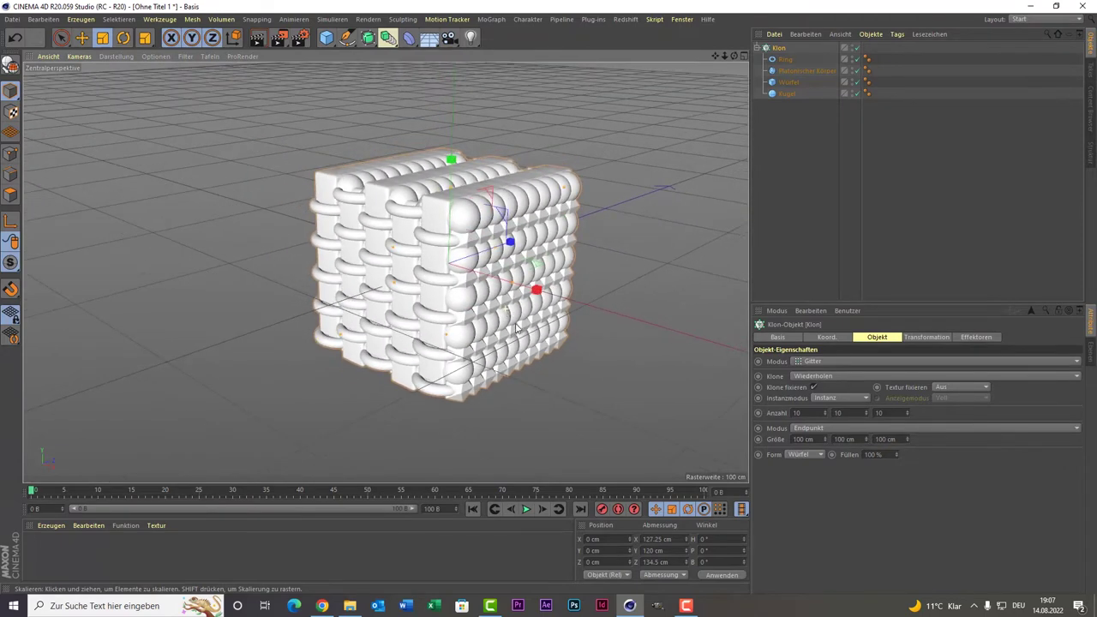
pyautogui.rightClick(779, 50)
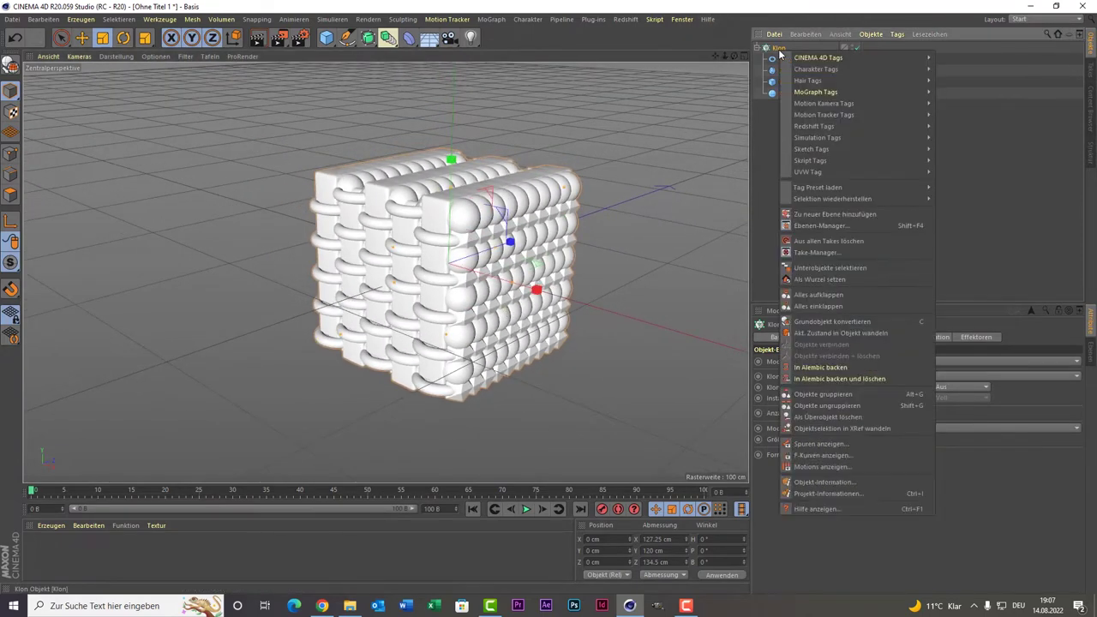
pyautogui.rightClick(778, 51)
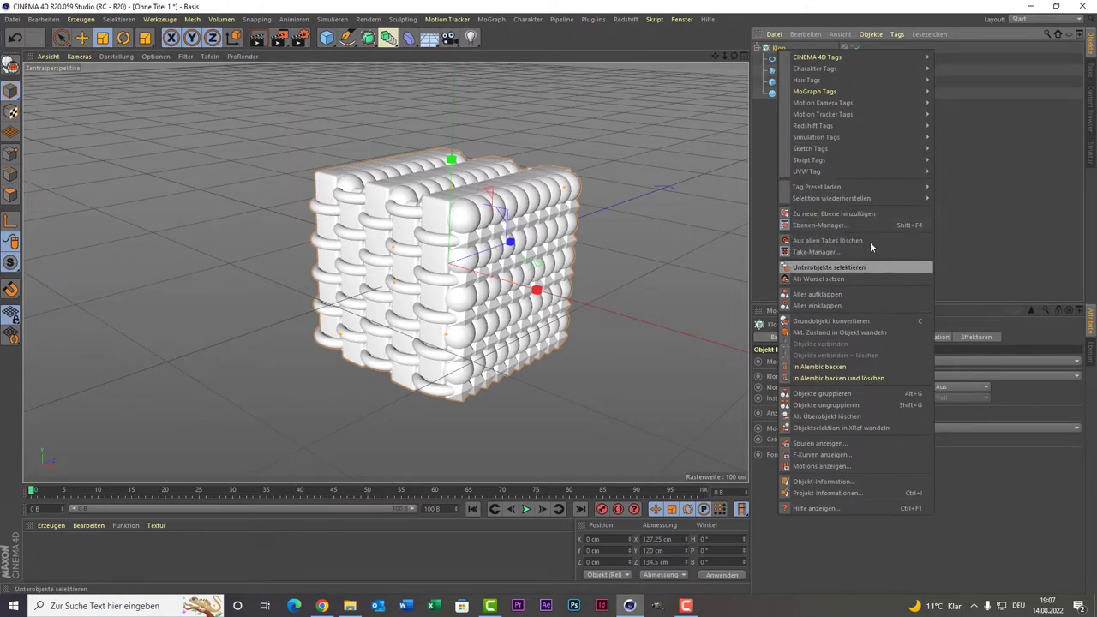
pyautogui.moveTo(816, 137)
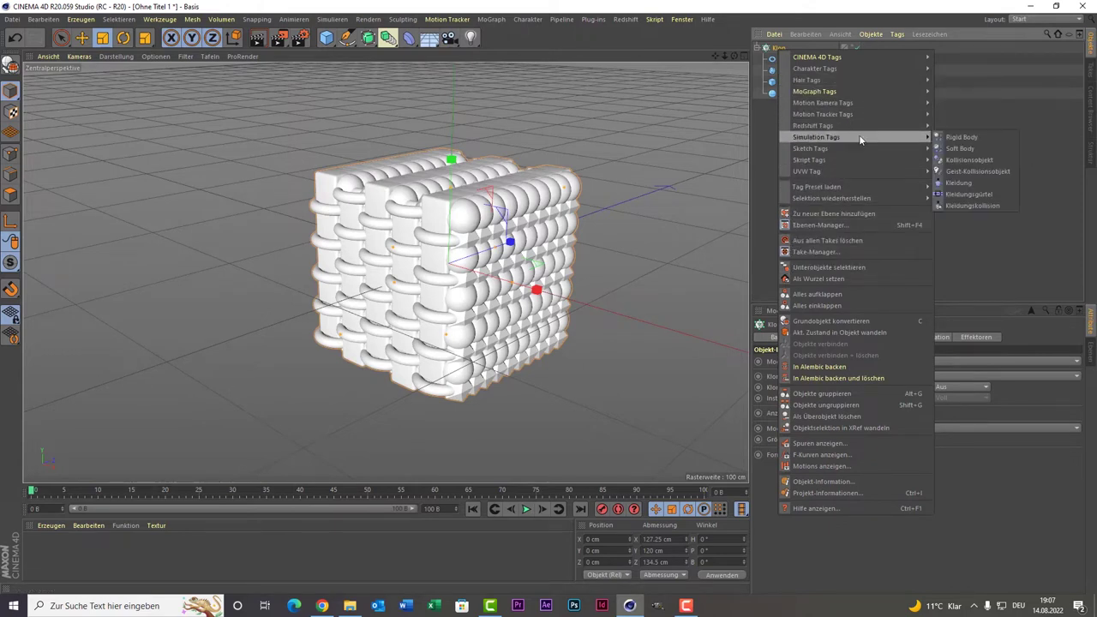
pyautogui.click(984, 137)
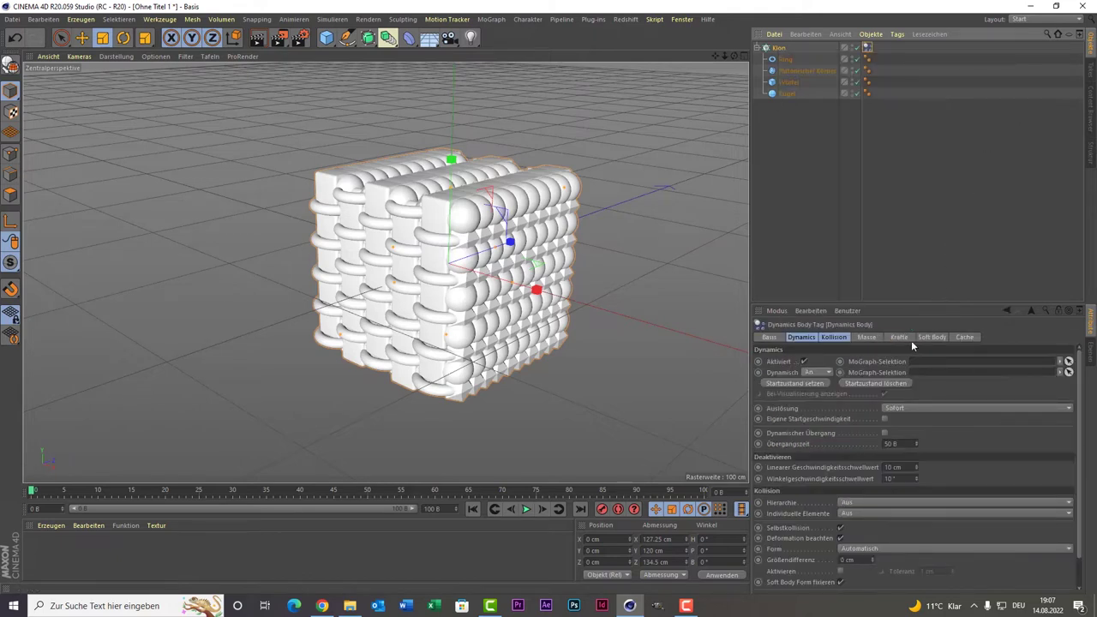
# - Set collision Hierarchie to Tag an Unterobjekte vererben and Individuelle Elemente to Alle
pyautogui.click(835, 338)
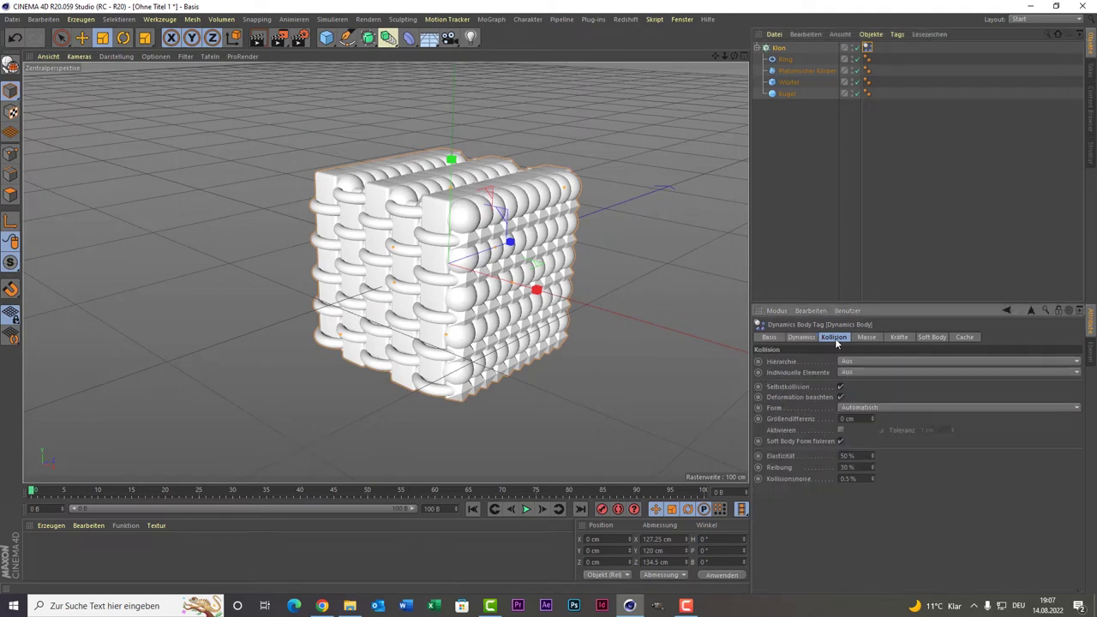
pyautogui.click(854, 370)
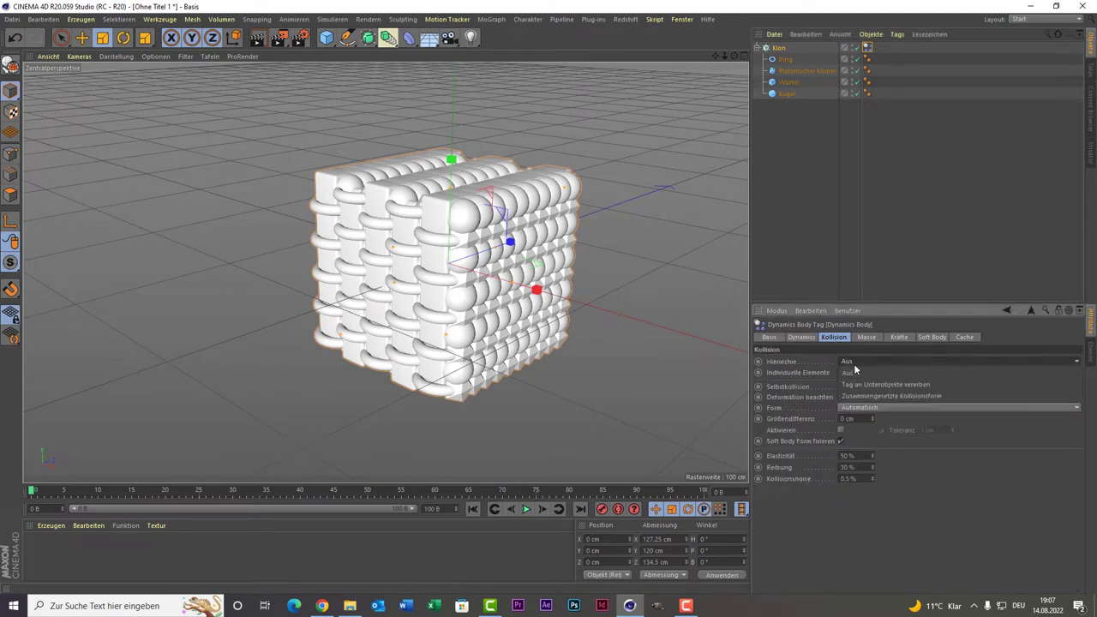
pyautogui.click(926, 384)
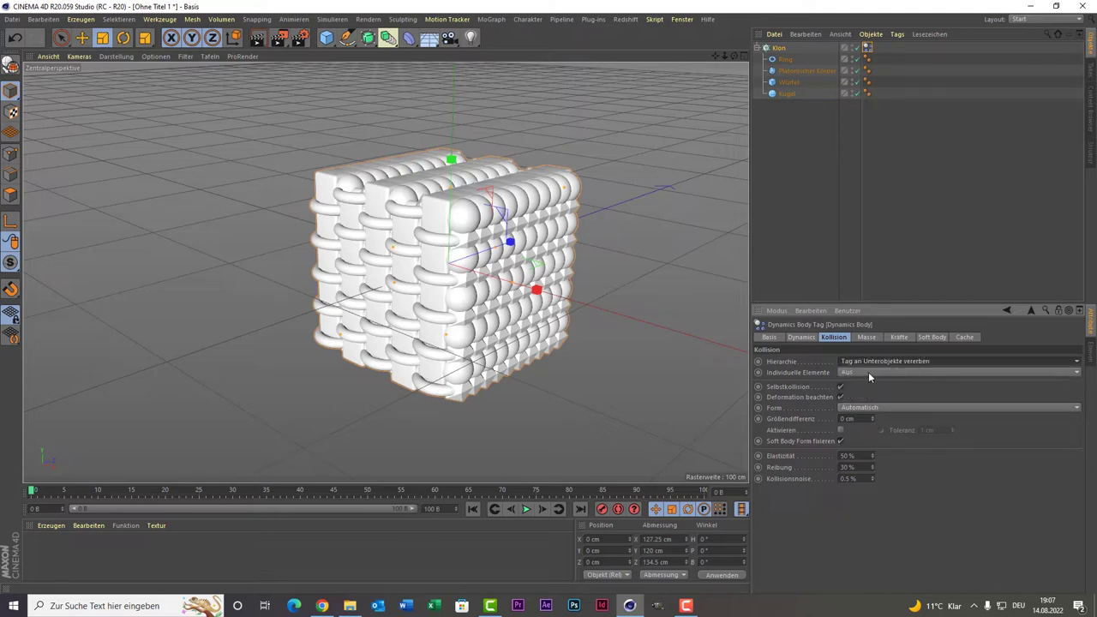
pyautogui.click(869, 372)
pyautogui.click(879, 411)
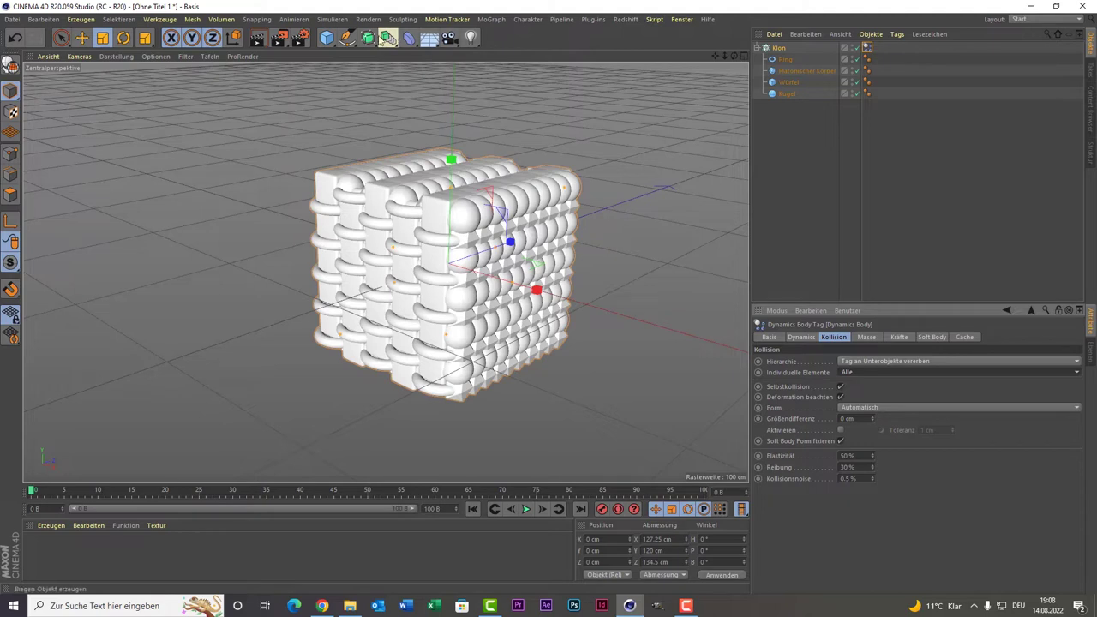
# - Create a new sphere and scale it down to fit inside the clone block
pyautogui.click(326, 38)
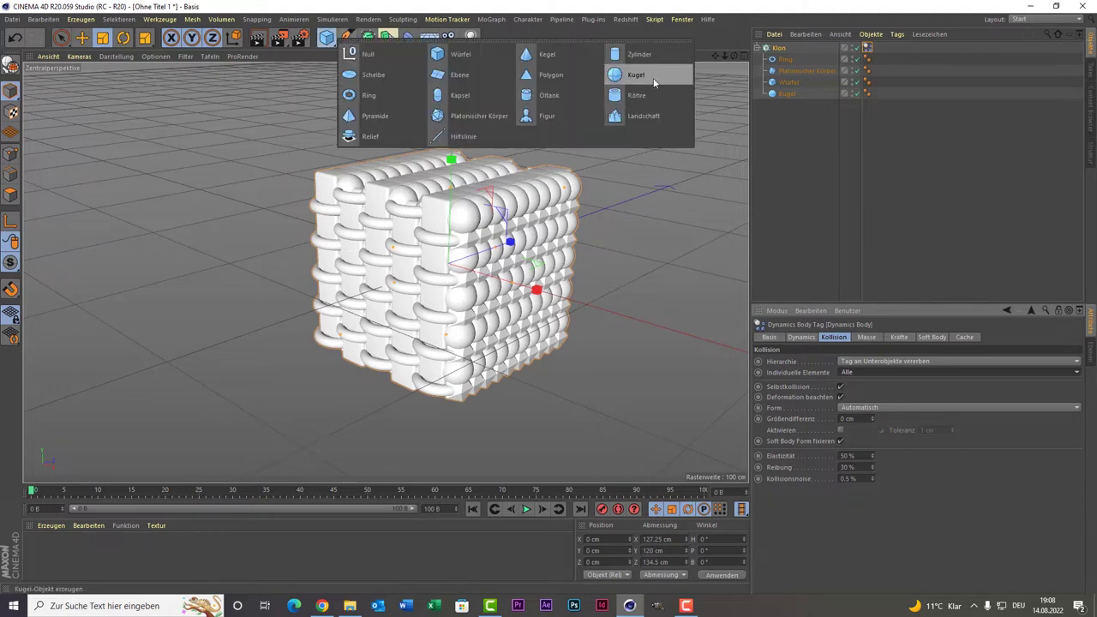
pyautogui.click(636, 75)
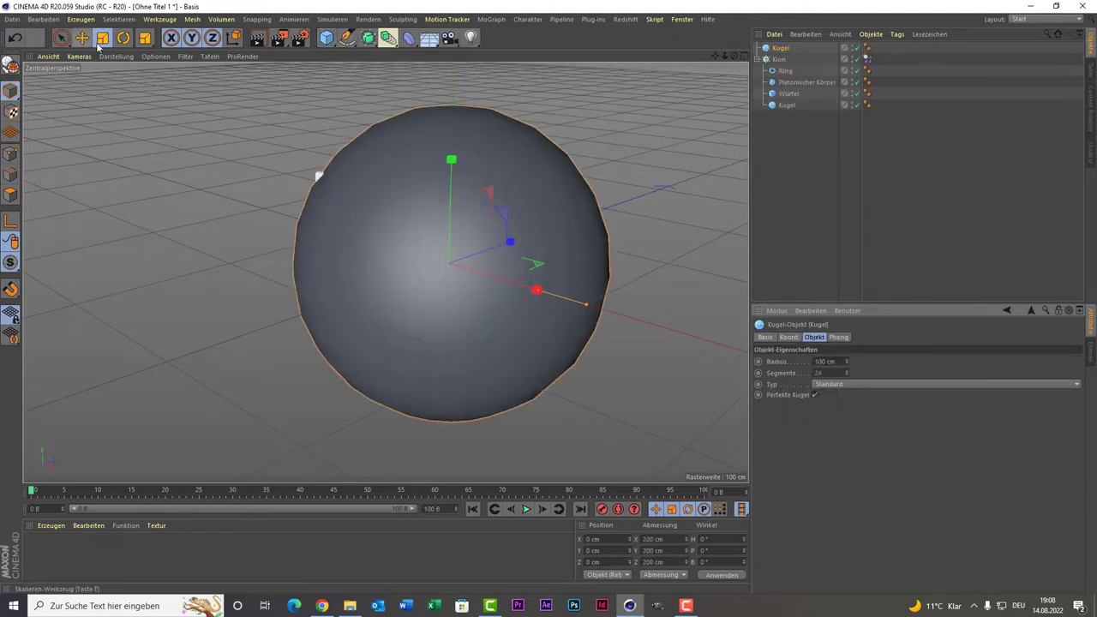
pyautogui.click(101, 40)
pyautogui.moveTo(127, 102); pyautogui.dragTo(104, 197)
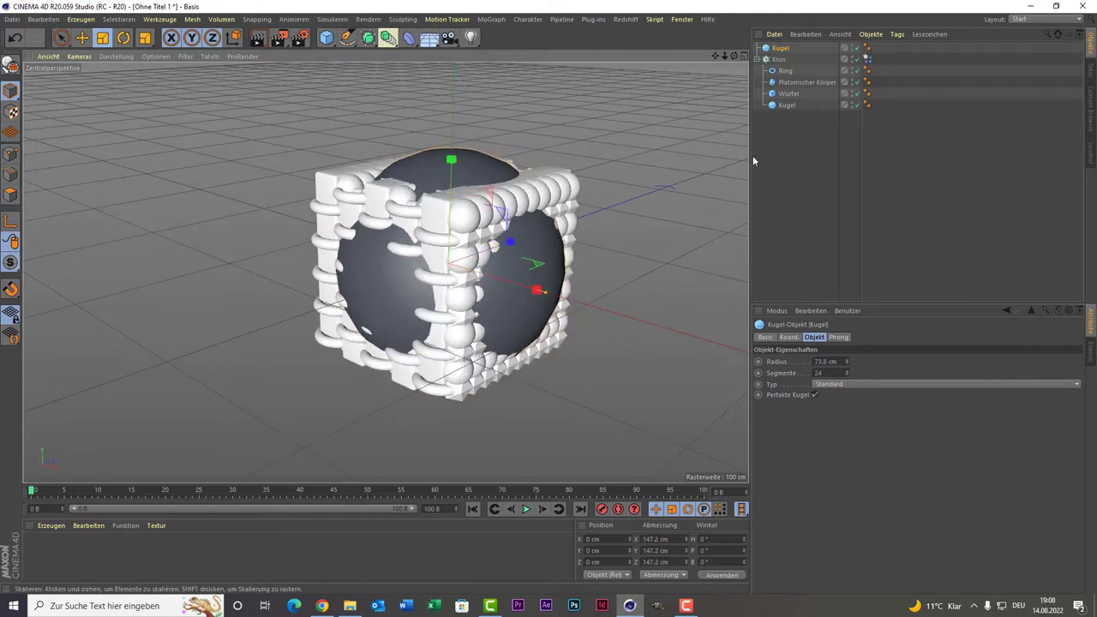
# - Give the sphere a Kollisionsobjekt dynamics tag
pyautogui.rightClick(781, 50)
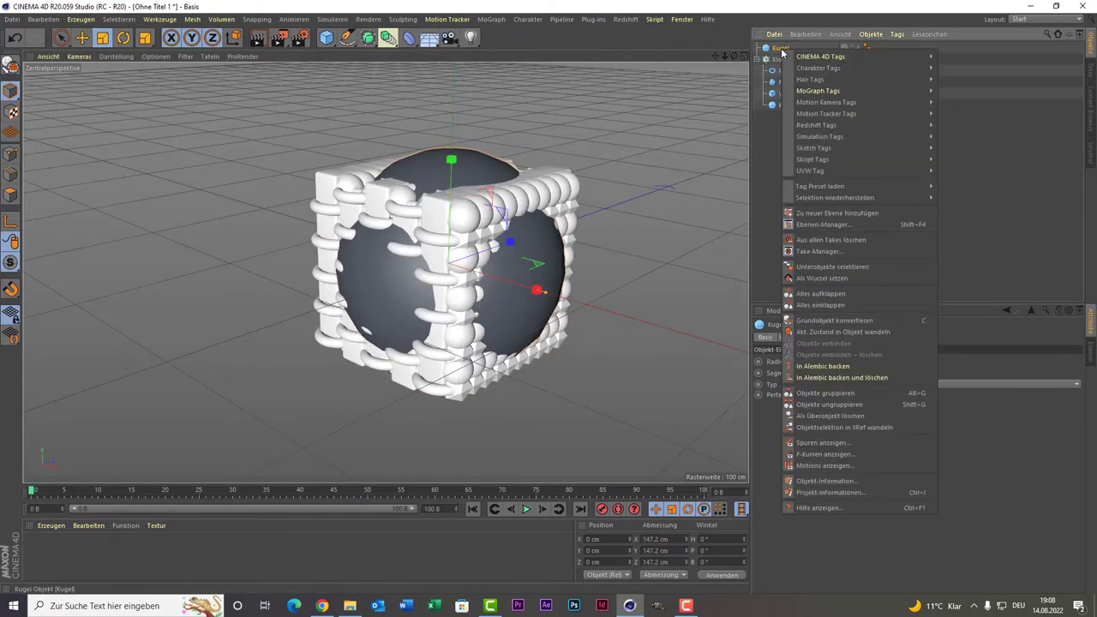
pyautogui.moveTo(821, 56)
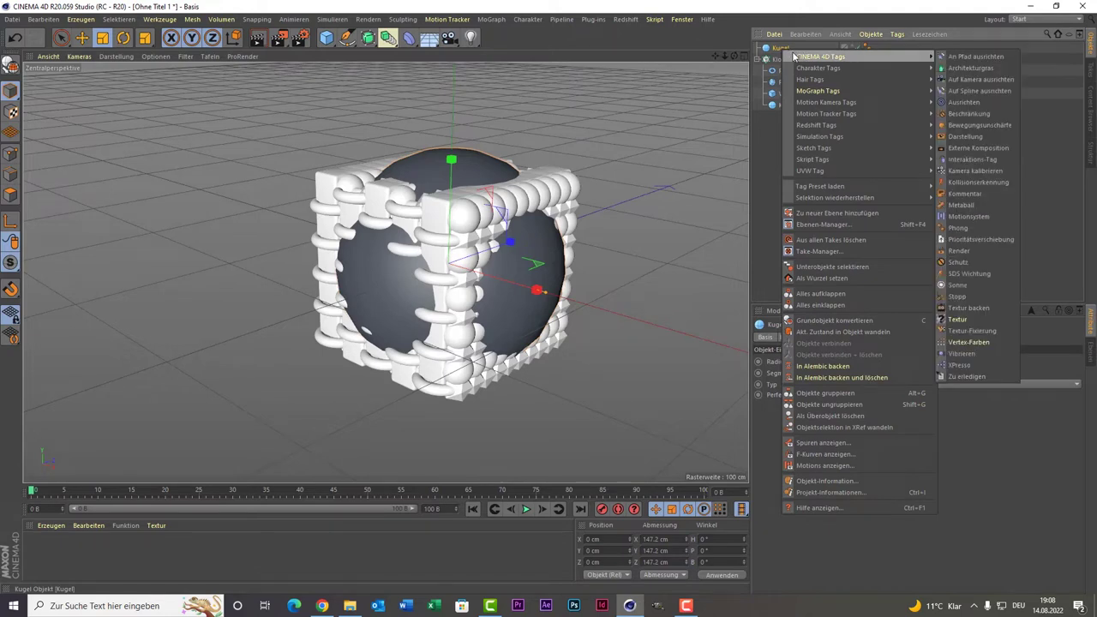
pyautogui.click(769, 51)
pyautogui.rightClick(769, 51)
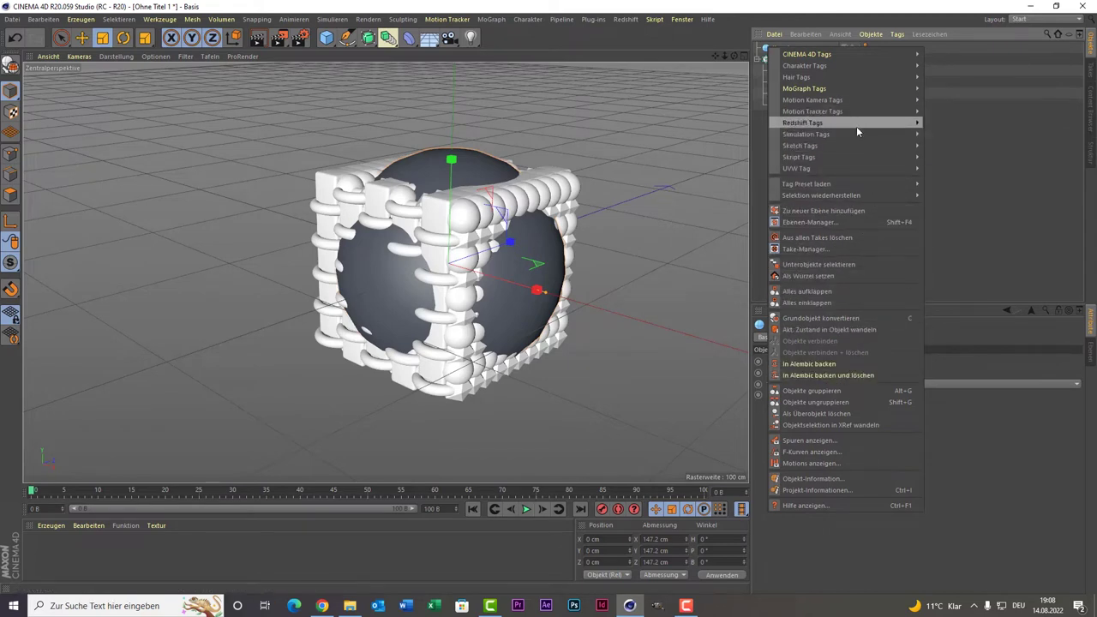
pyautogui.moveTo(819, 136)
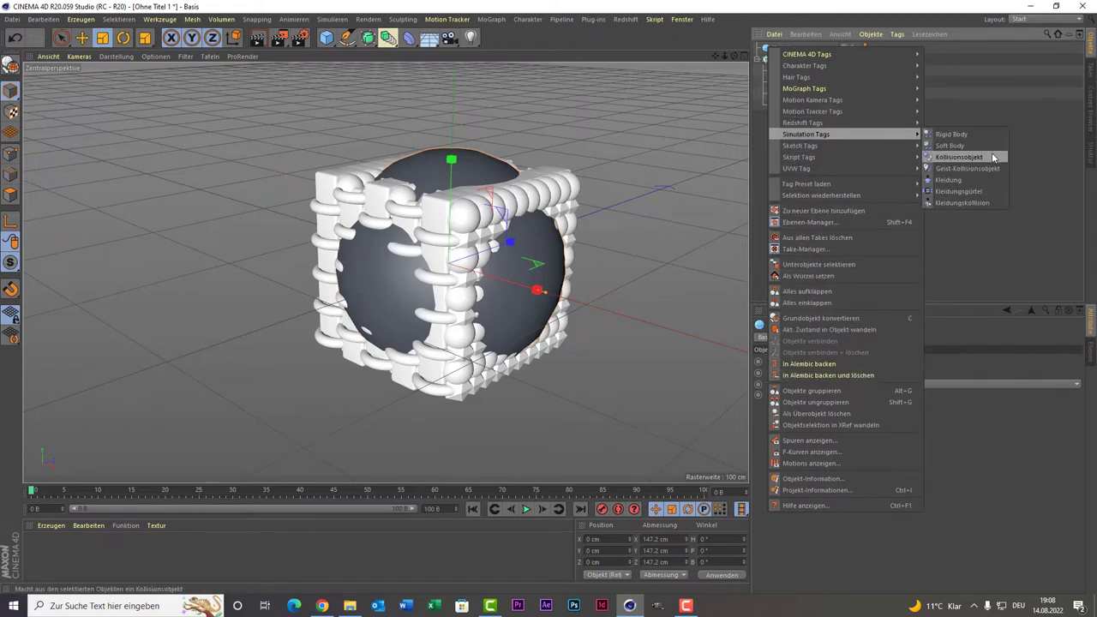
pyautogui.click(993, 158)
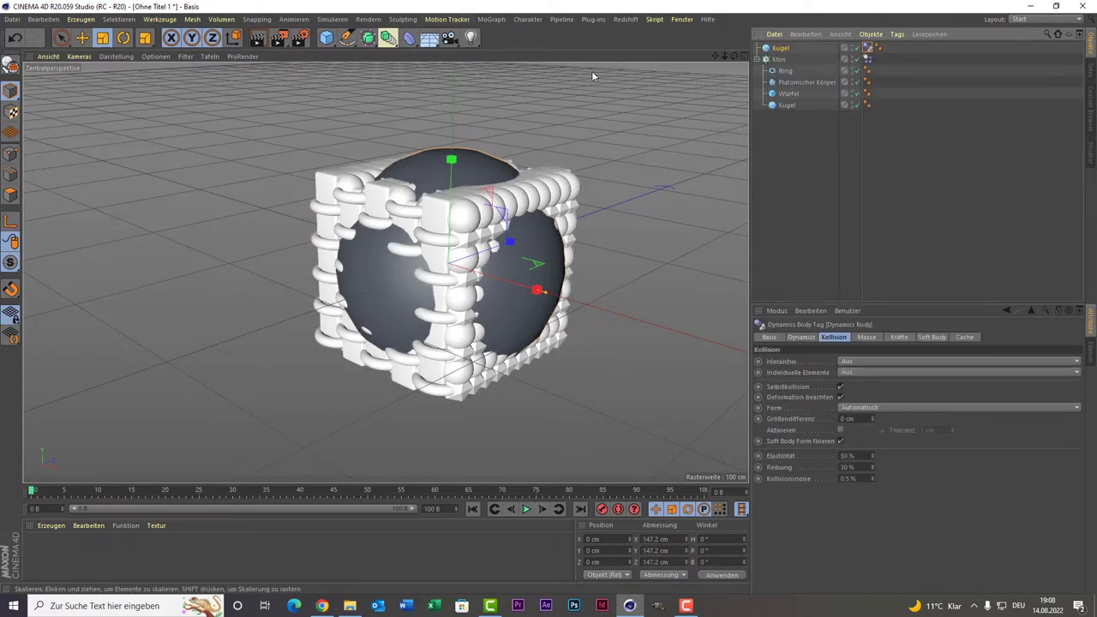
# - Select the Klon cloner and view its Dynamics Body and Effektoren settings
pyautogui.click(779, 60)
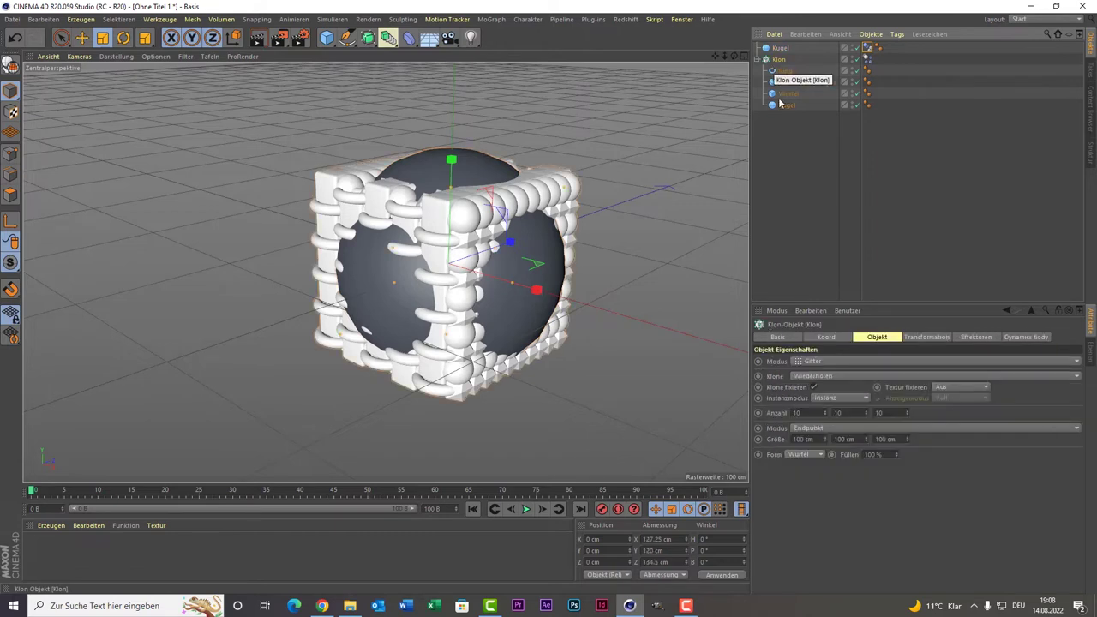
pyautogui.click(1034, 337)
pyautogui.click(980, 338)
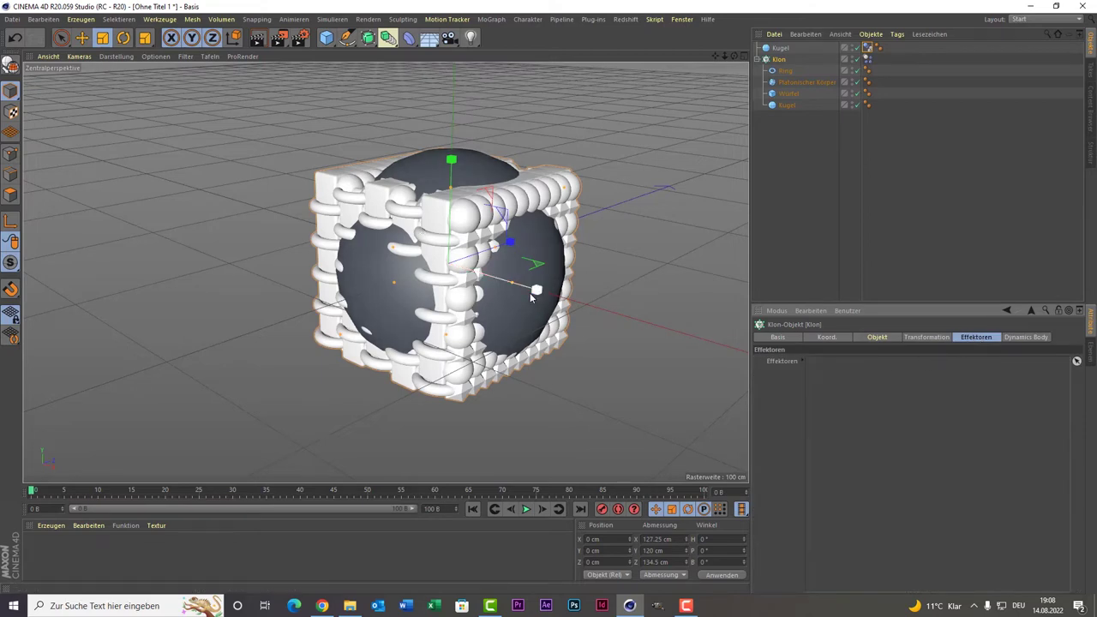
# - Add a Zufall random effector to the Klon cloner and verify it in the Effektoren list
pyautogui.click(457, 21)
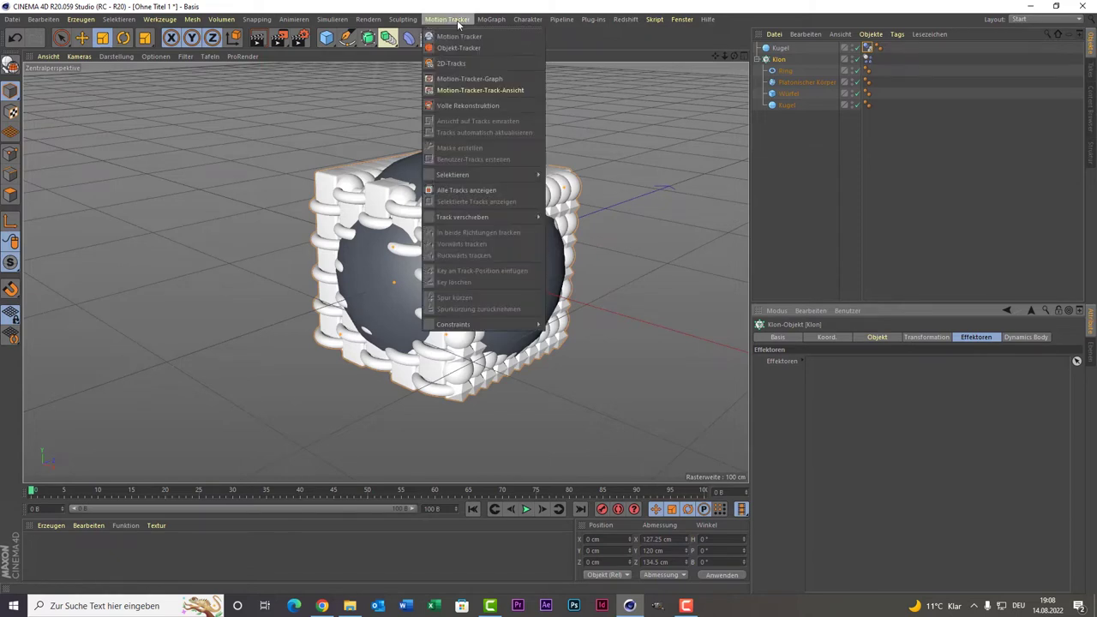
pyautogui.click(491, 19)
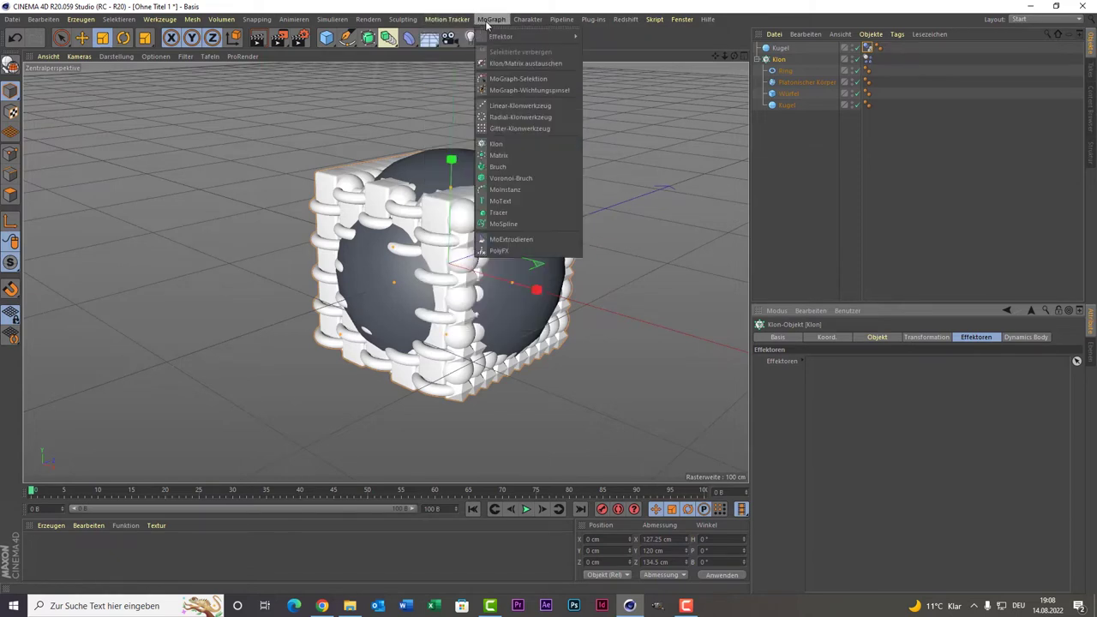
pyautogui.moveTo(514, 36)
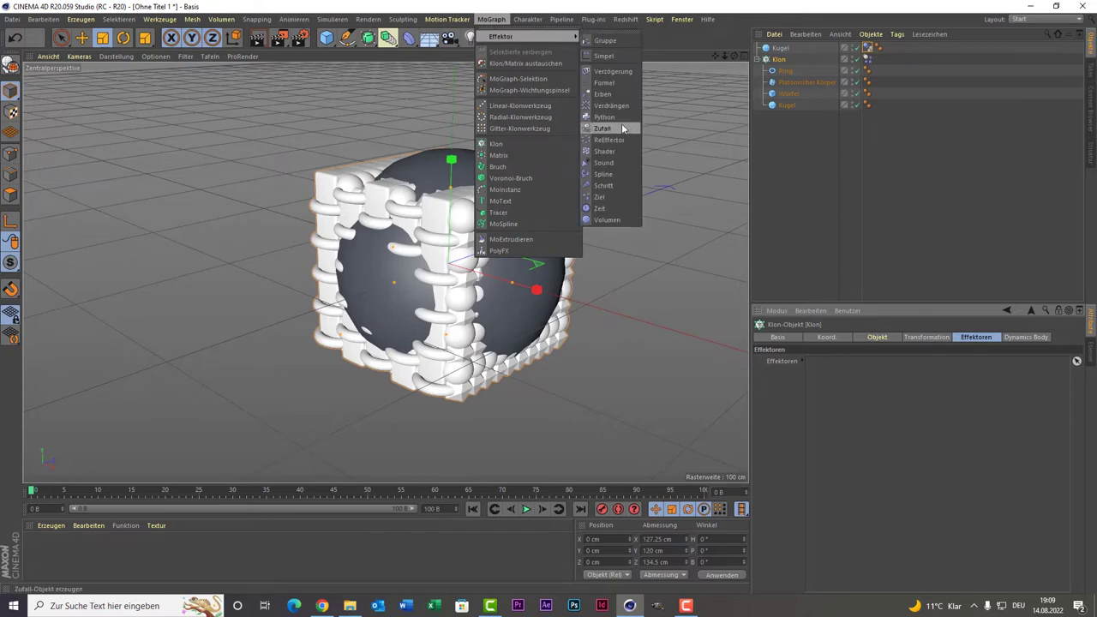
pyautogui.click(621, 128)
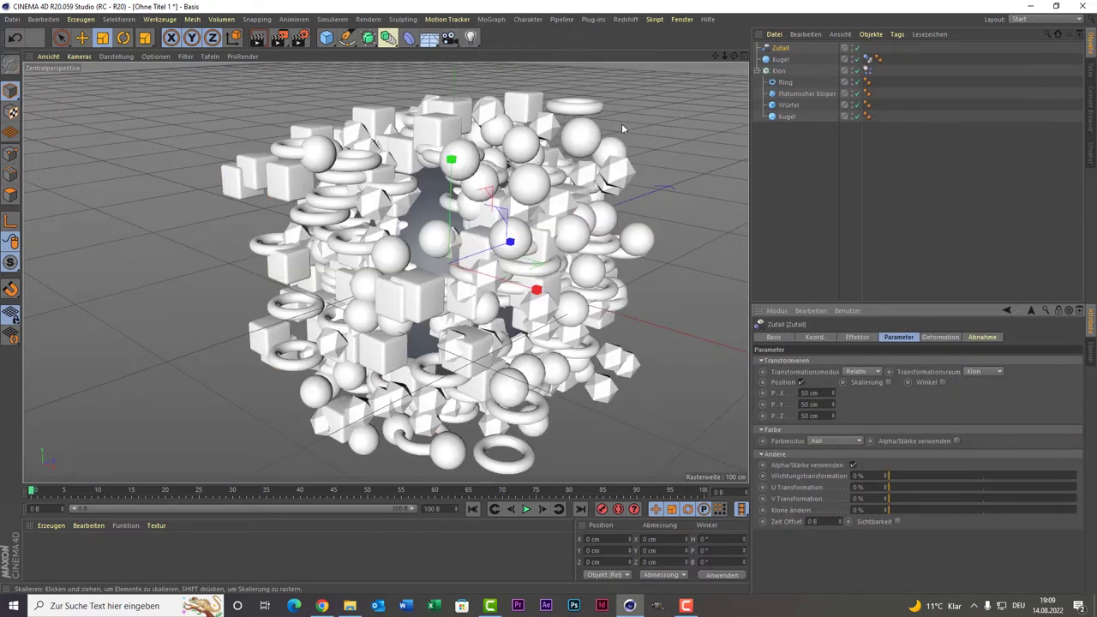
pyautogui.click(778, 71)
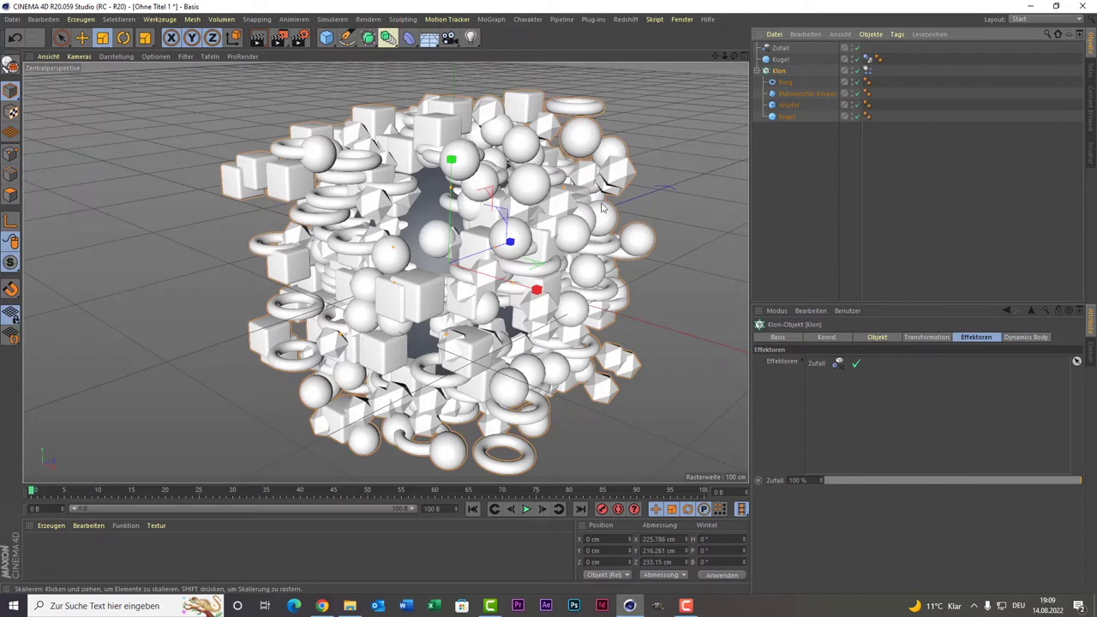
# - Move the large Kugel sphere along X to about 107.084 cm, beside the clone cluster
pyautogui.click(431, 221)
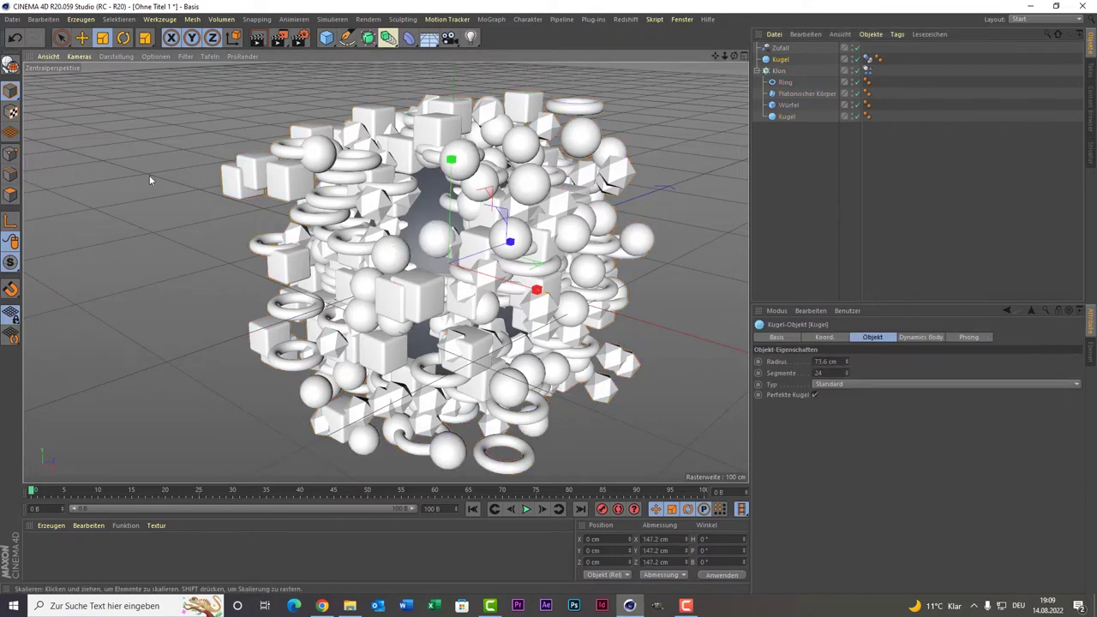
pyautogui.click(58, 40)
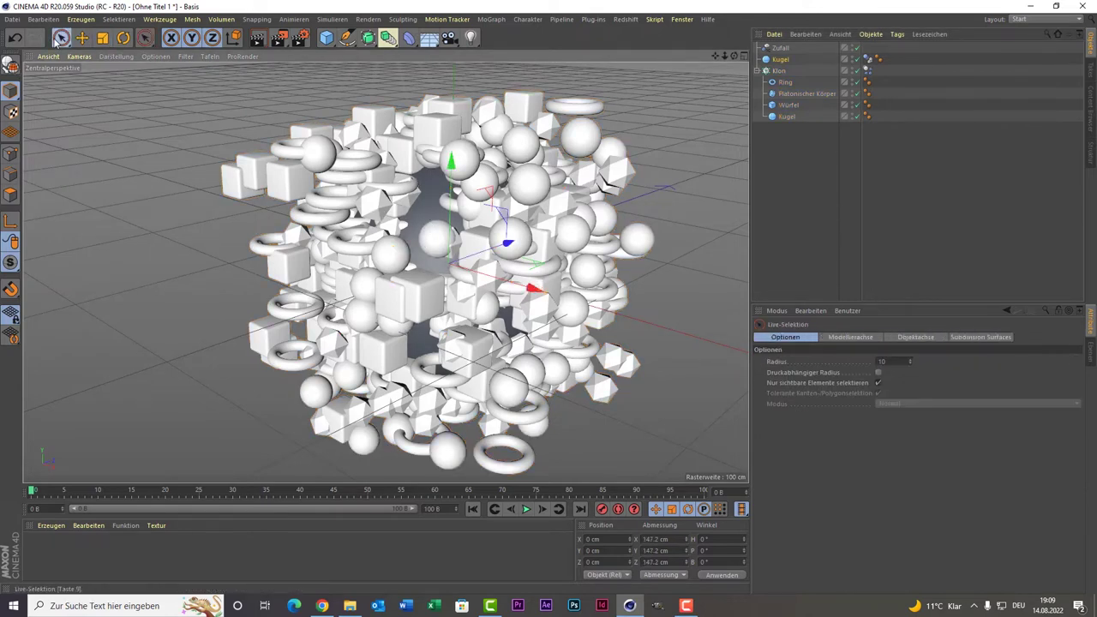
pyautogui.moveTo(533, 289); pyautogui.dragTo(657, 350)
pyautogui.scroll(-2, 712, 120)
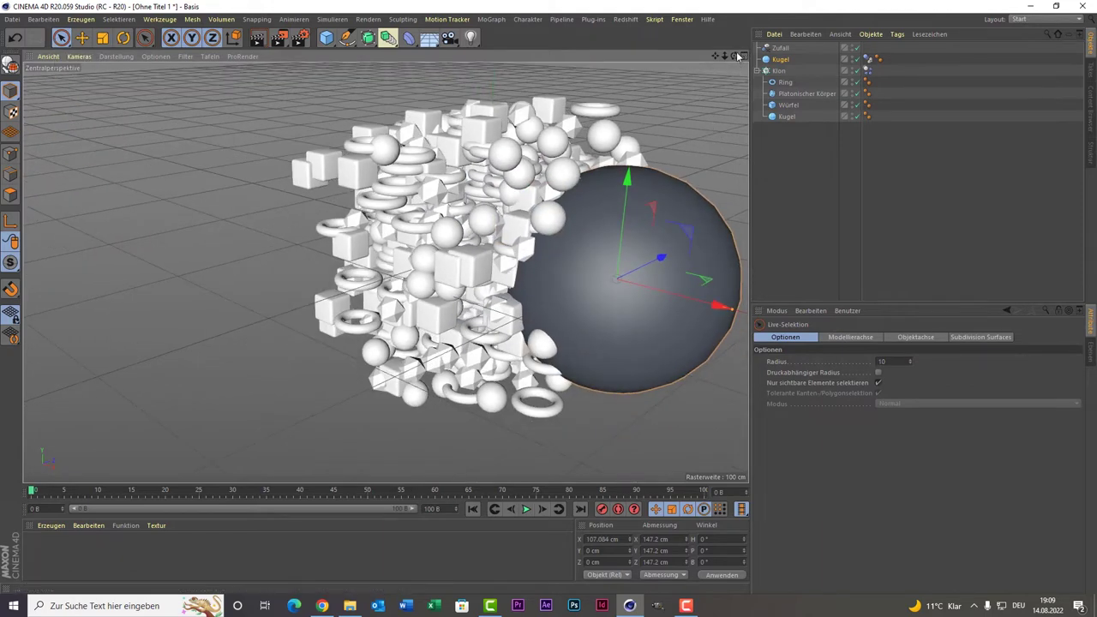
pyautogui.moveTo(737, 56); pyautogui.dragTo(638, 86)
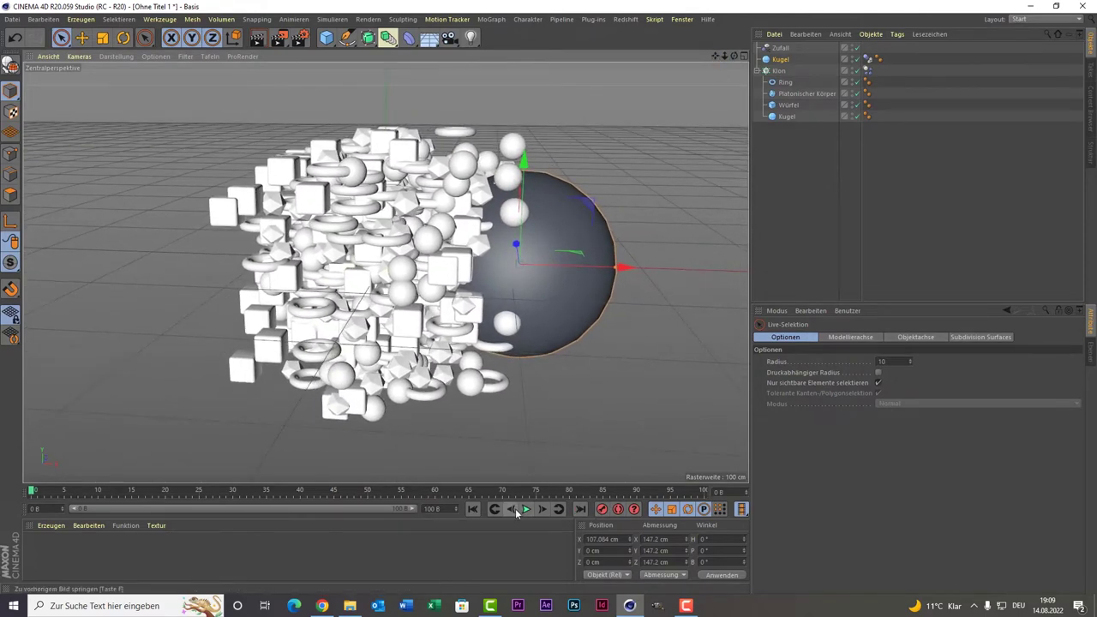
# - Play the collision test, stop it, and rewind the timeline to frame 0
pyautogui.click(526, 510)
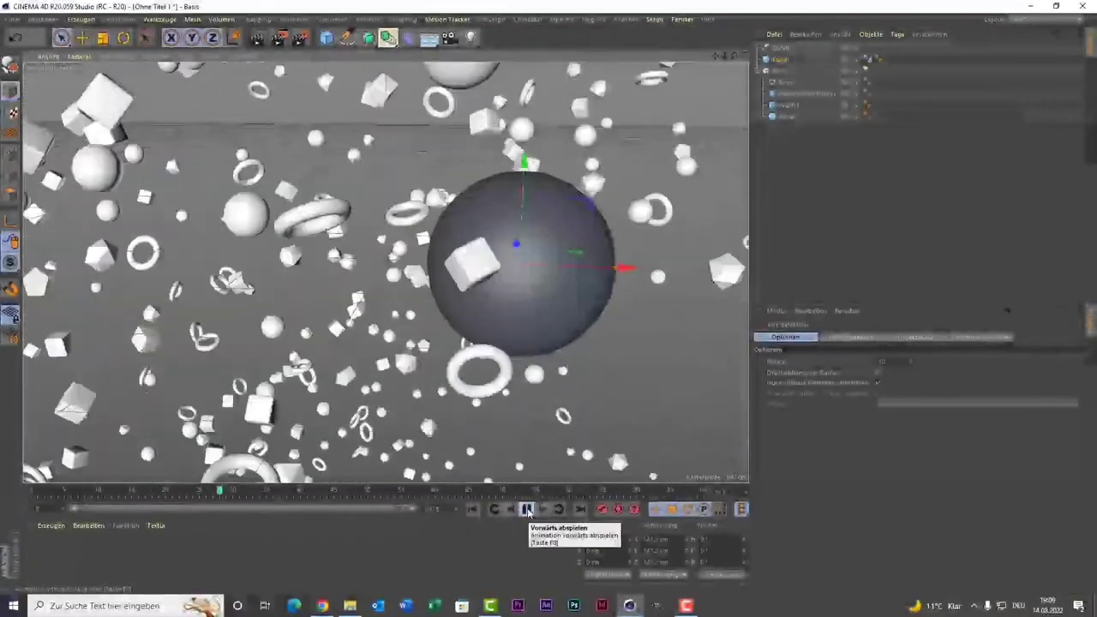
pyautogui.click(526, 510)
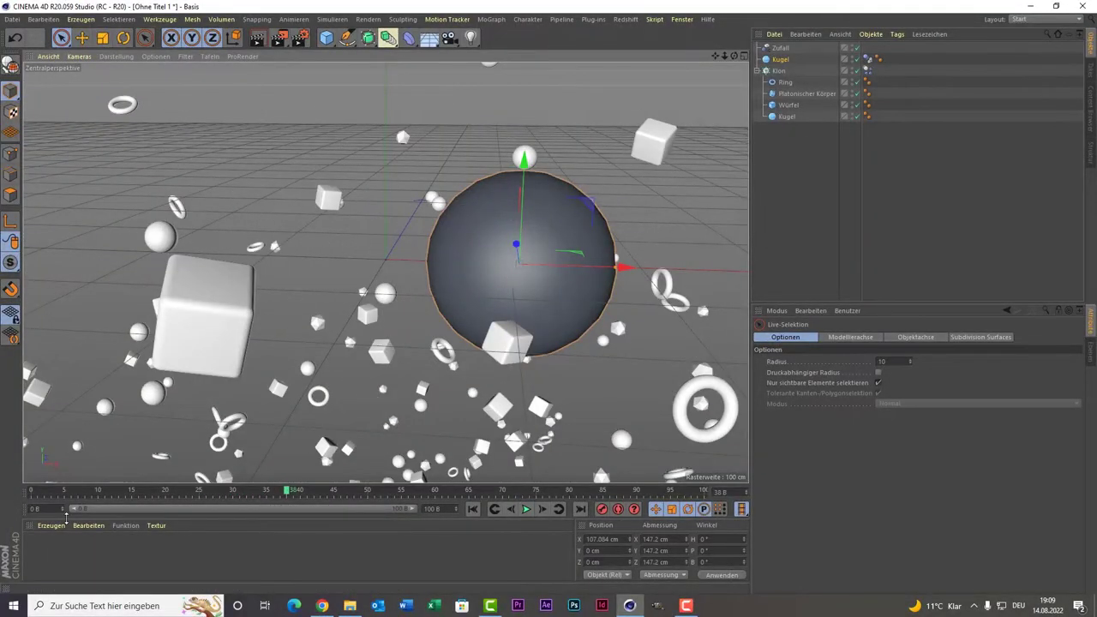
pyautogui.click(45, 491)
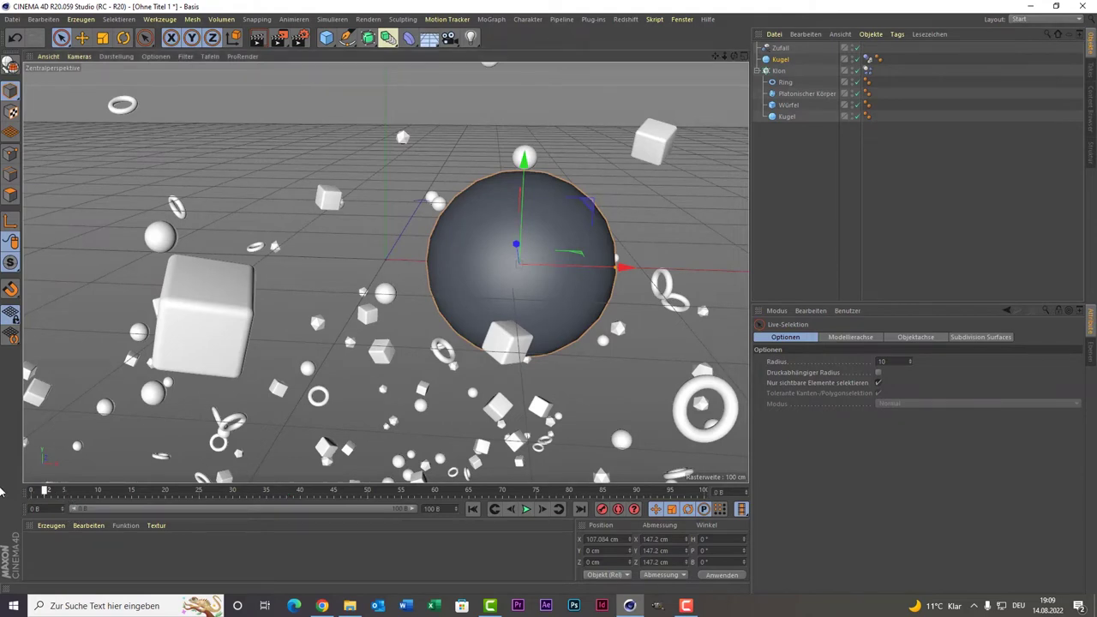
pyautogui.moveTo(2, 492); pyautogui.dragTo(3, 491)
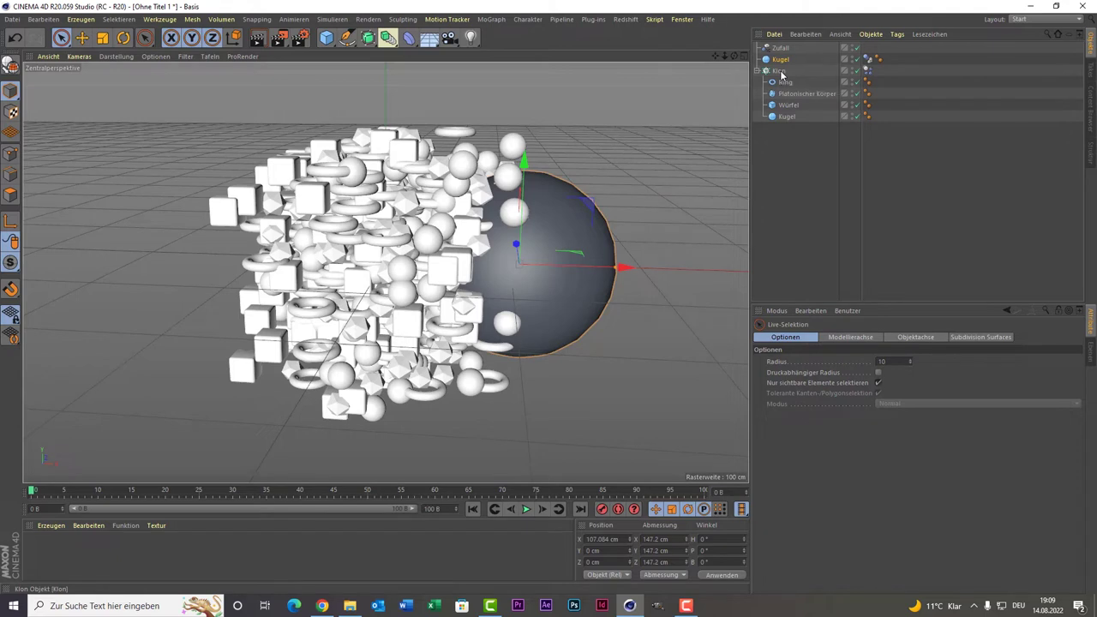
# - Enable uniform random scaling of 0.5 in the Zufall effector's parameters
pyautogui.click(781, 72)
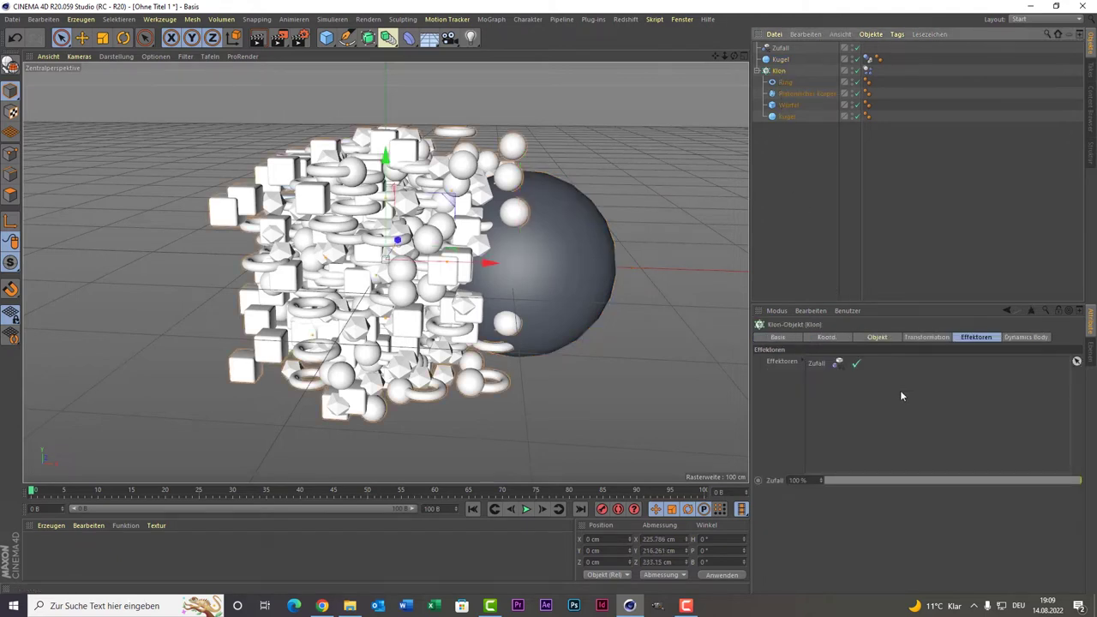
pyautogui.click(780, 47)
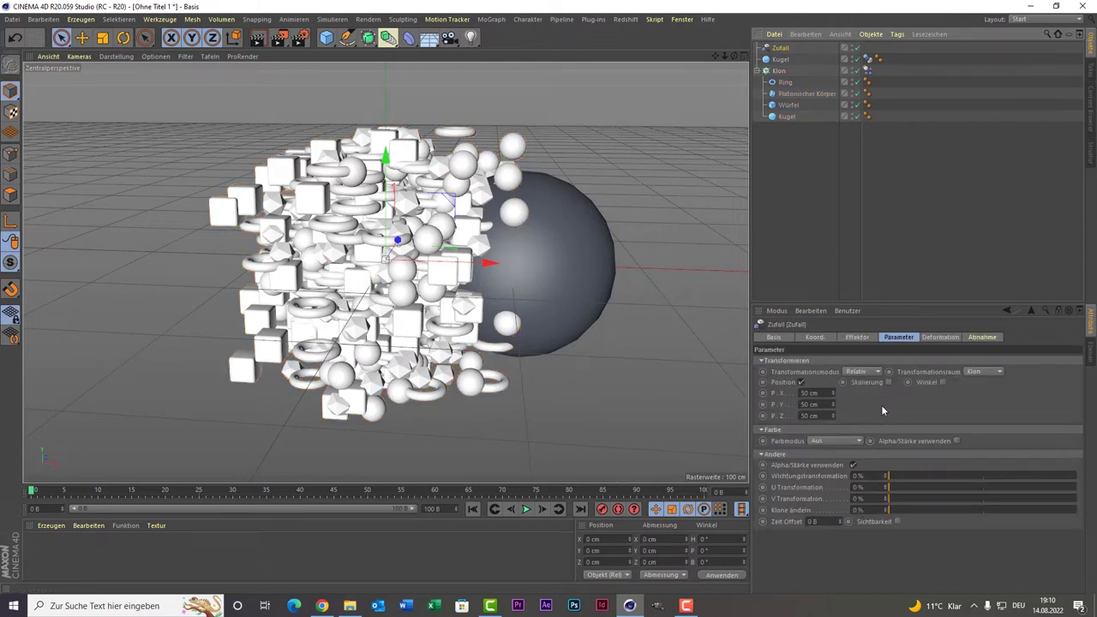
pyautogui.click(888, 382)
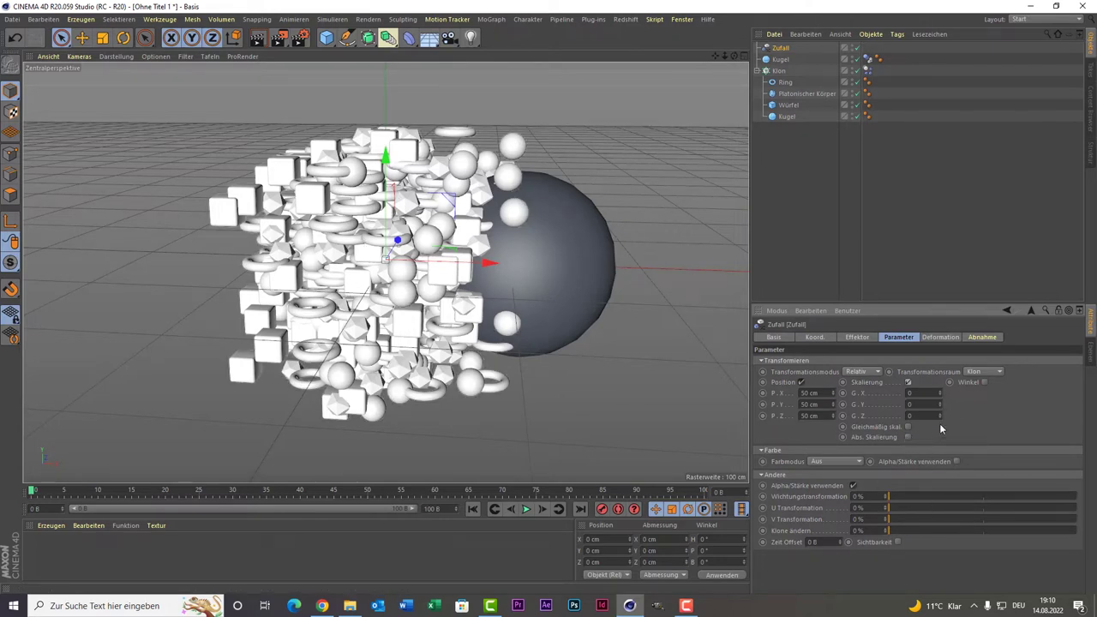
pyautogui.click(909, 427)
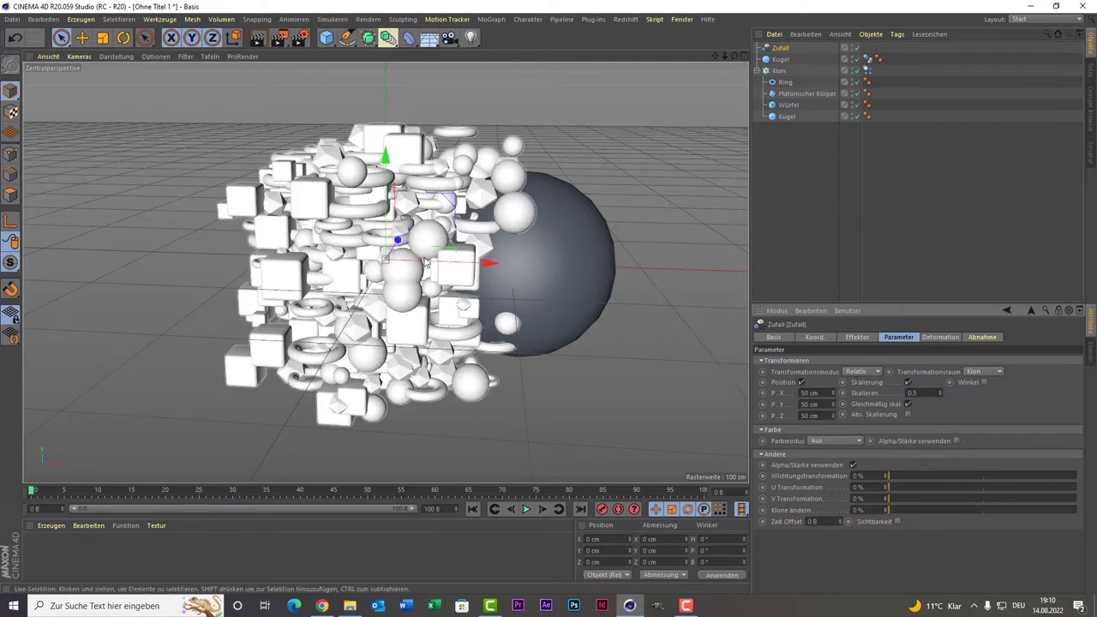
# - Enable random rotation with 360° on H, P and B
pyautogui.click(984, 382)
pyautogui.write('380')
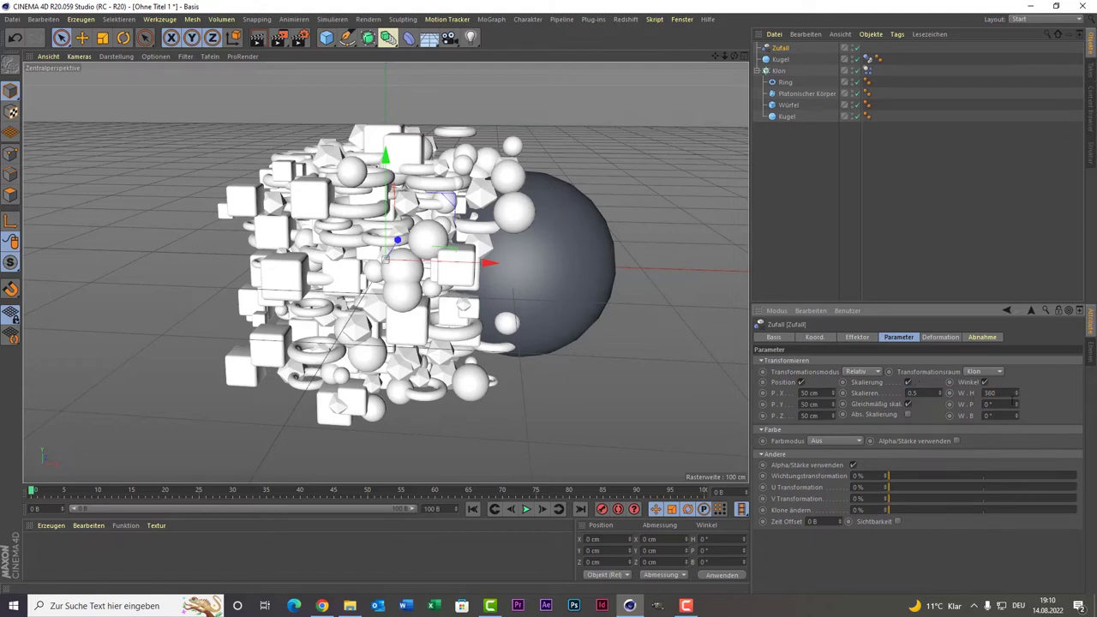
pyautogui.press('Tab')
pyautogui.write('360')
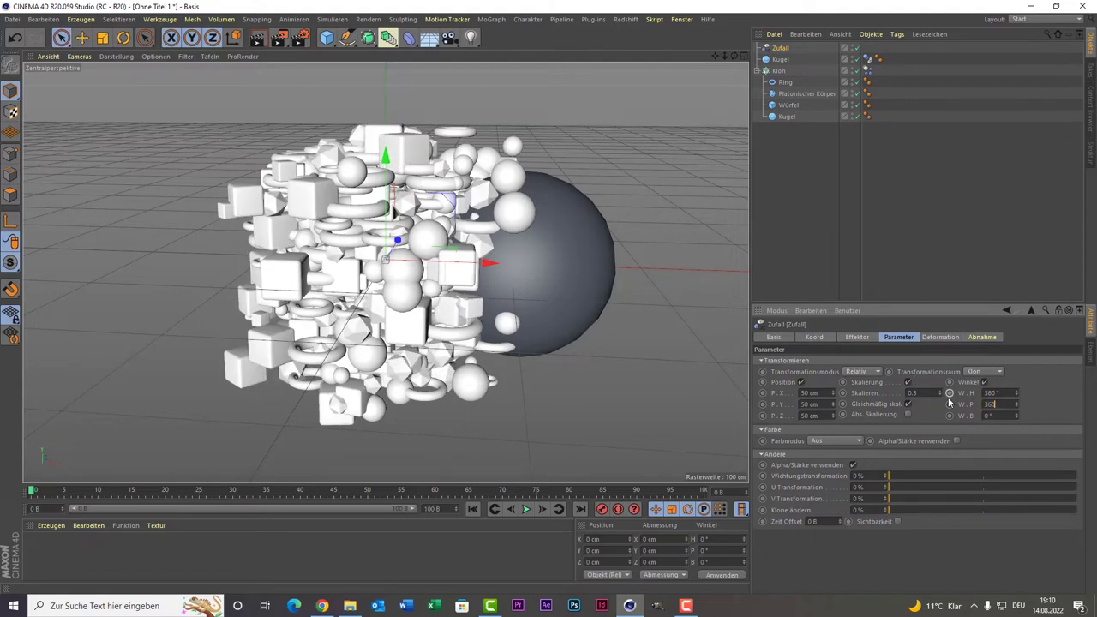
pyautogui.press('Tab')
pyautogui.write('360')
pyautogui.press('Return')
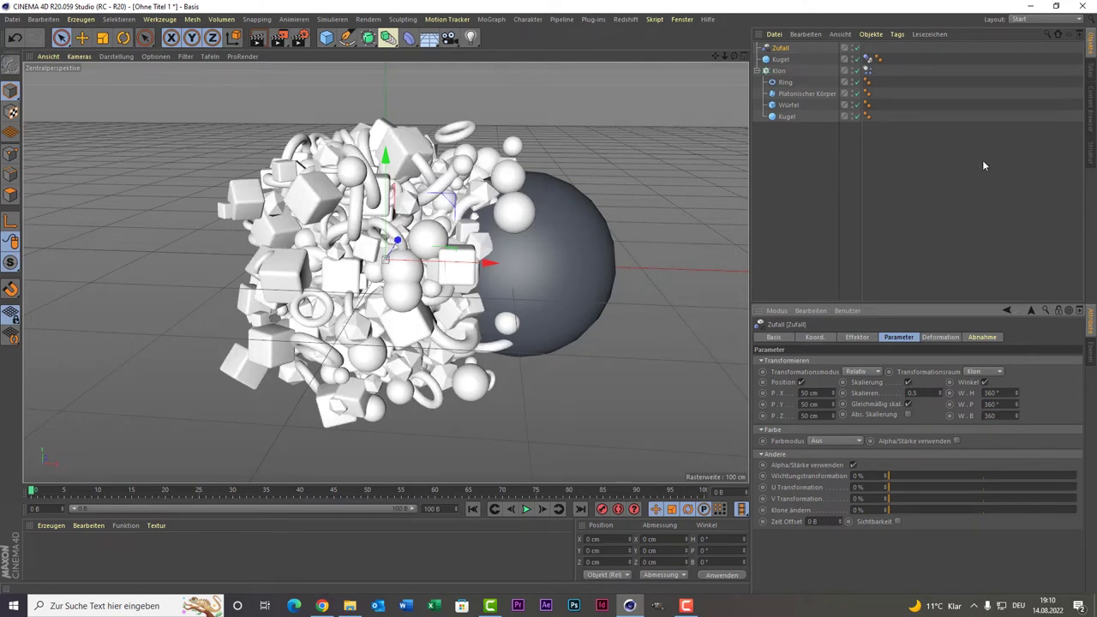
pyautogui.click(963, 160)
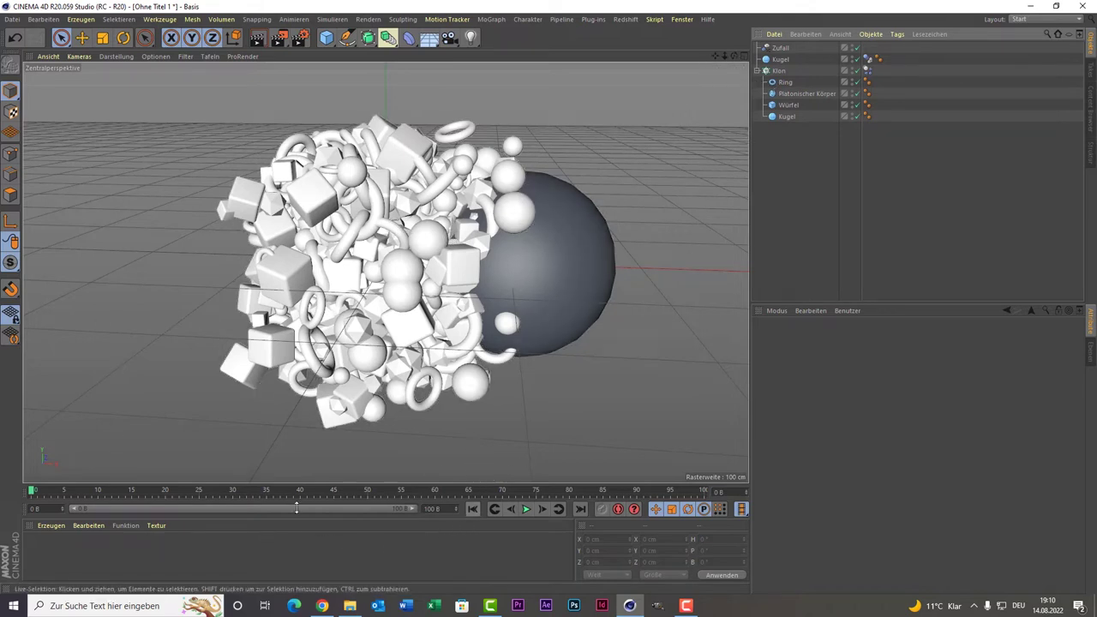
# - Review the Klon, Zufall and Kugel settings and the Dynamics Body tag's Kräfte tab
pyautogui.click(787, 71)
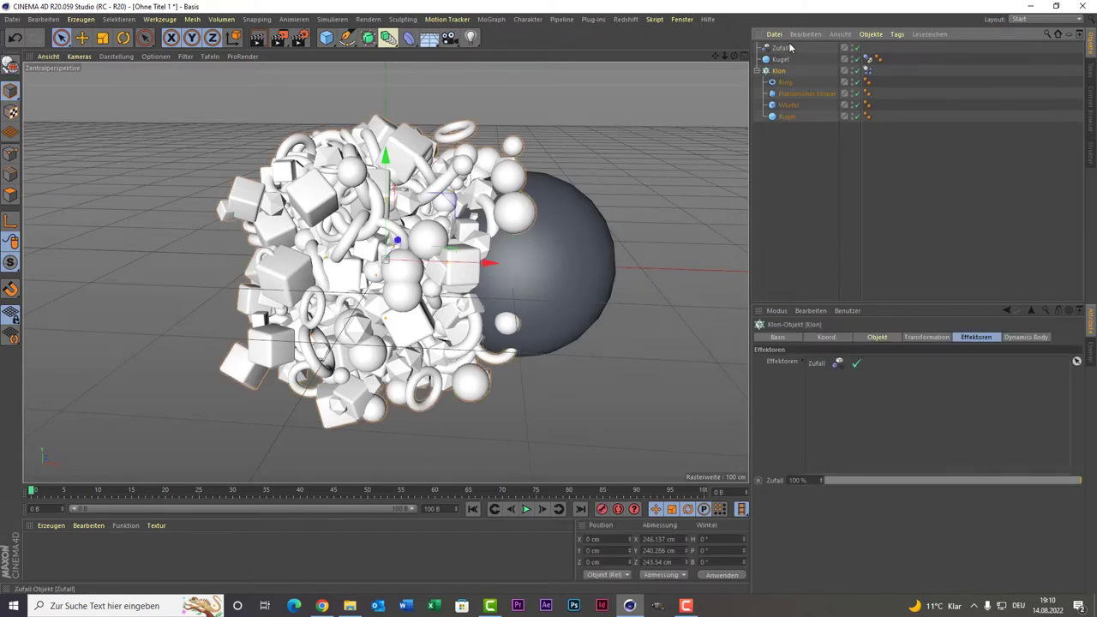
pyautogui.click(787, 48)
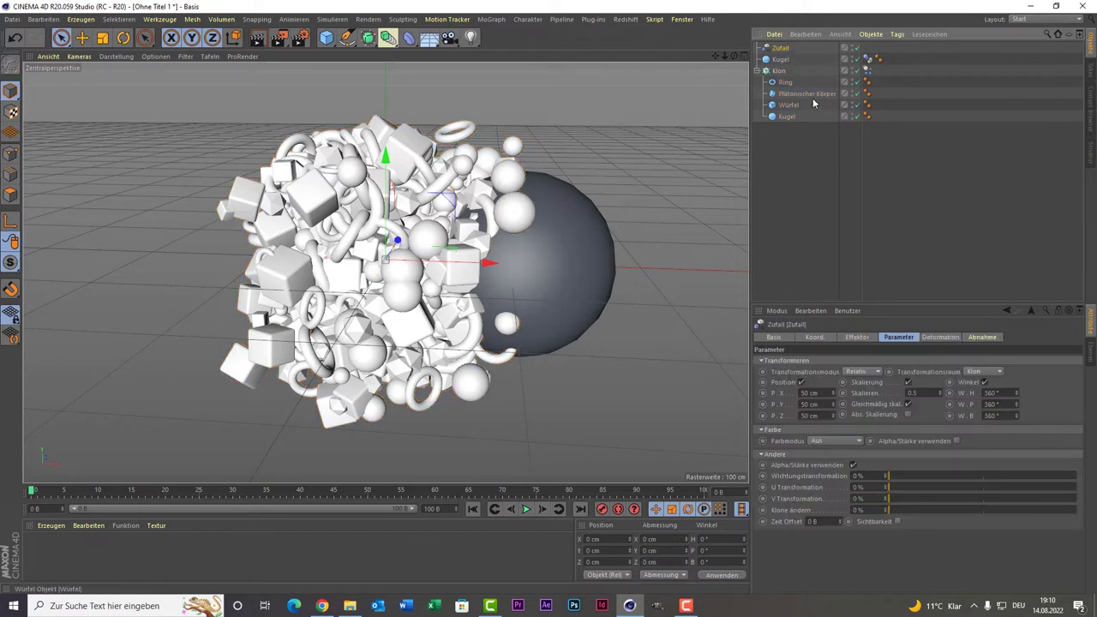
pyautogui.click(780, 59)
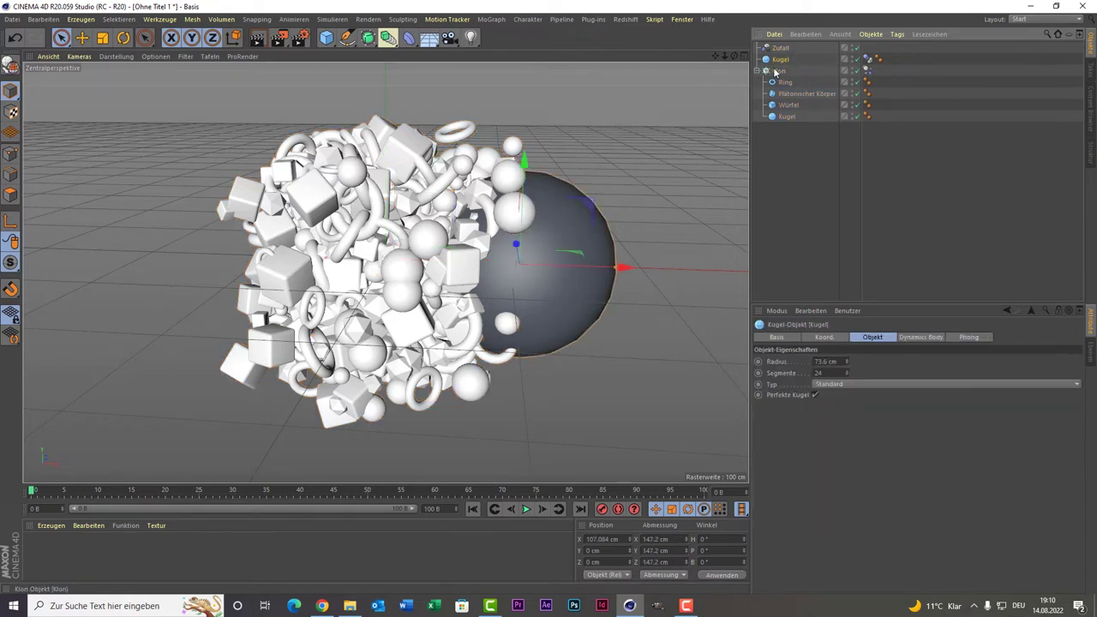
pyautogui.click(867, 71)
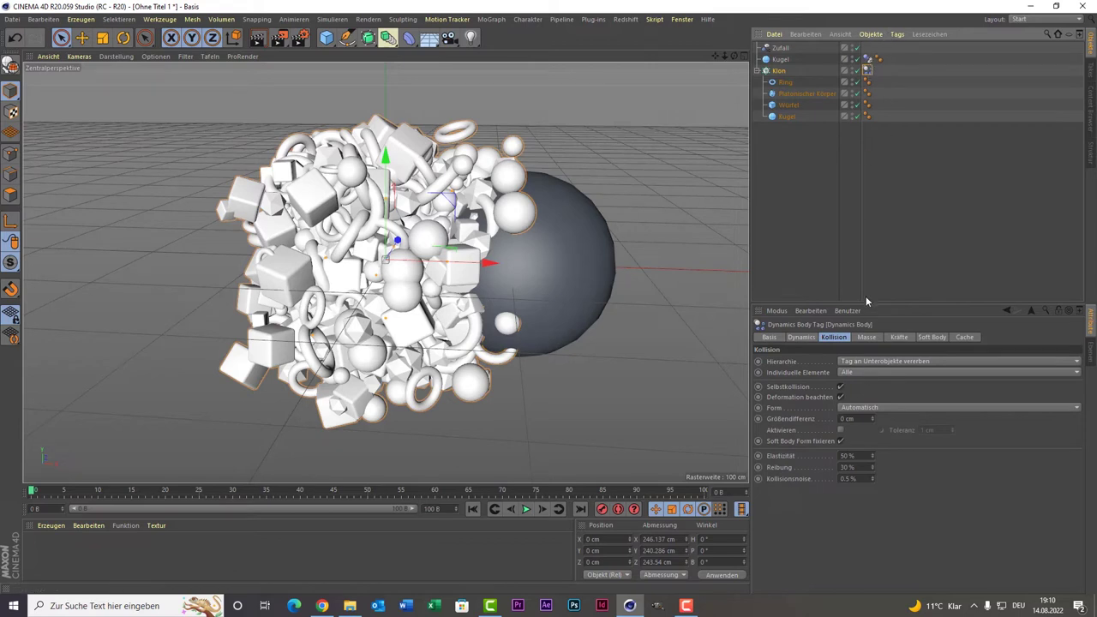
pyautogui.click(898, 336)
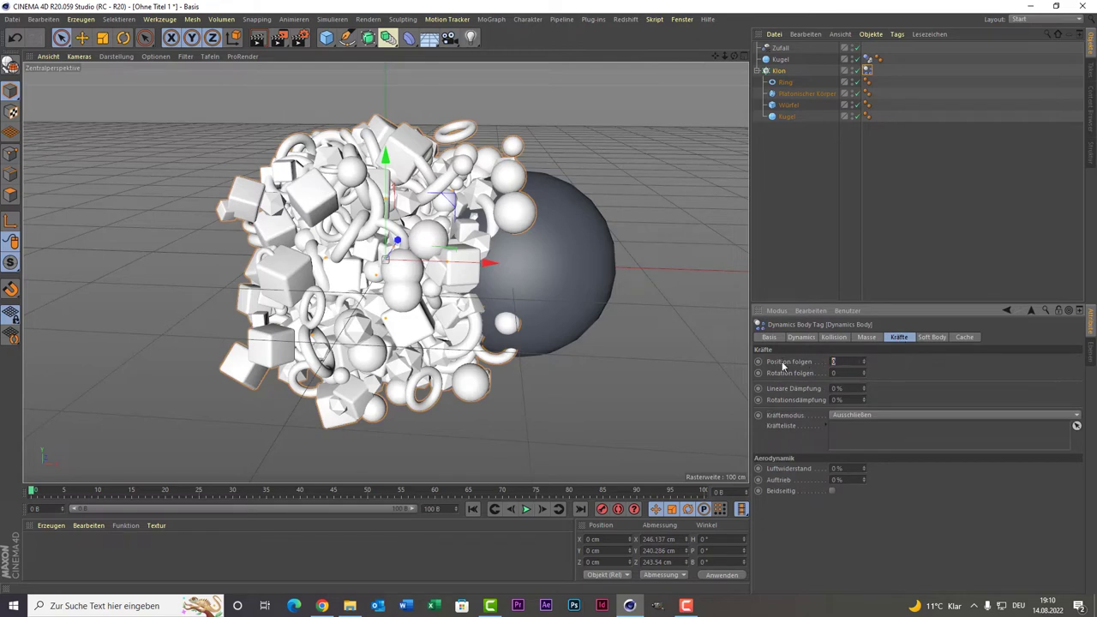
pyautogui.write('10')
# - Deselect everything and play the simulation to about frame 19
pyautogui.click(913, 236)
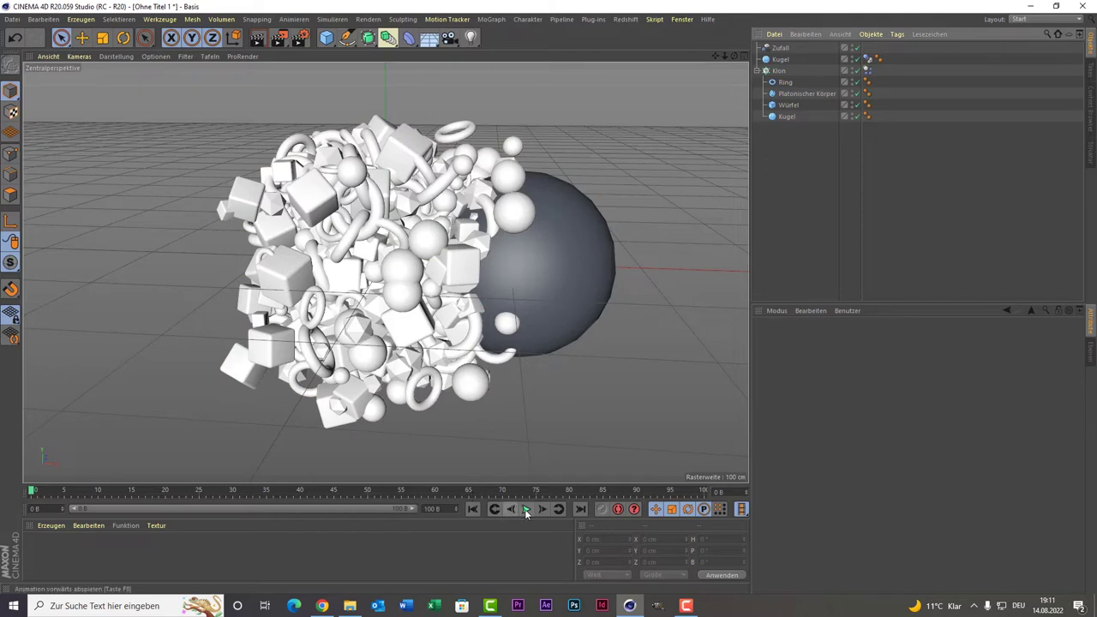
pyautogui.click(526, 509)
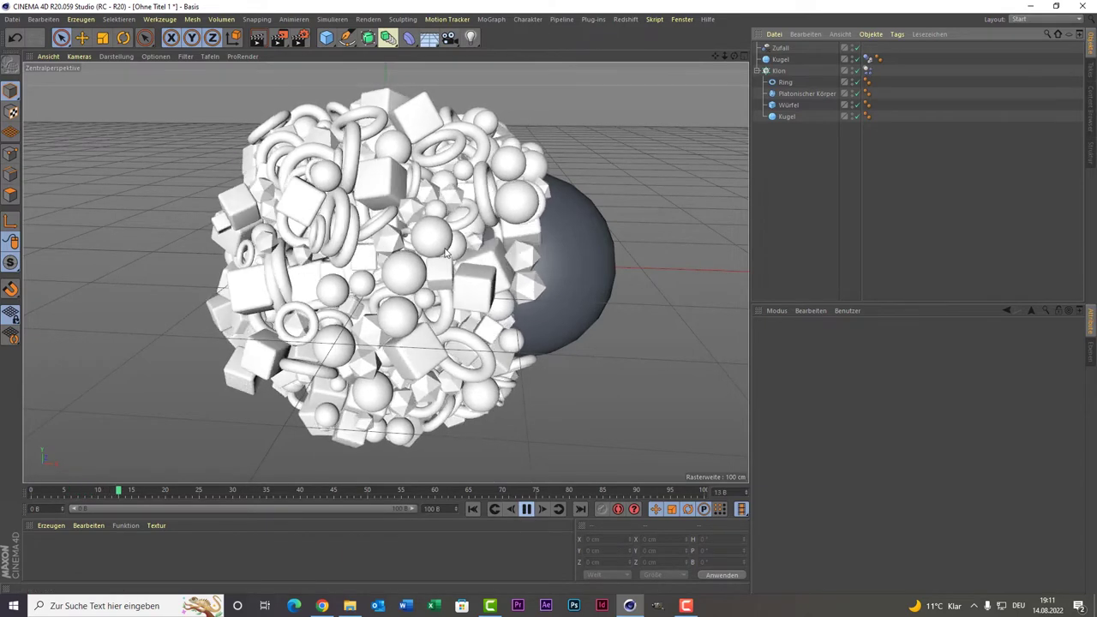
pyautogui.click(528, 509)
# - Select the Klon cloner and try grid counts of 10, 5 and 5
pyautogui.click(774, 72)
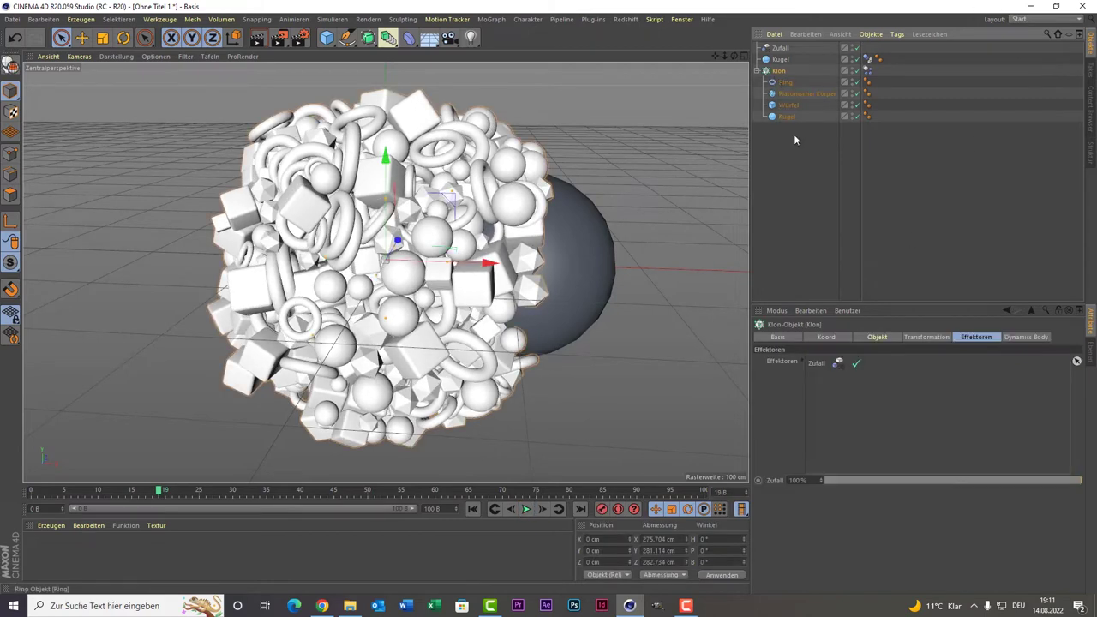
pyautogui.click(825, 338)
pyautogui.click(873, 338)
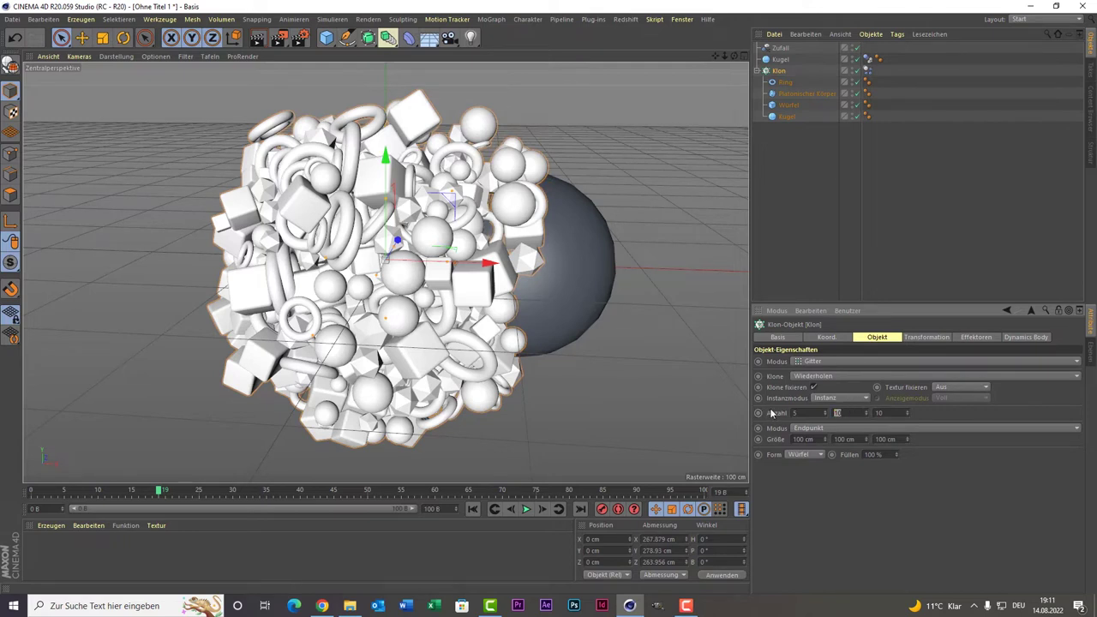
pyautogui.write('5')
pyautogui.press('Tab')
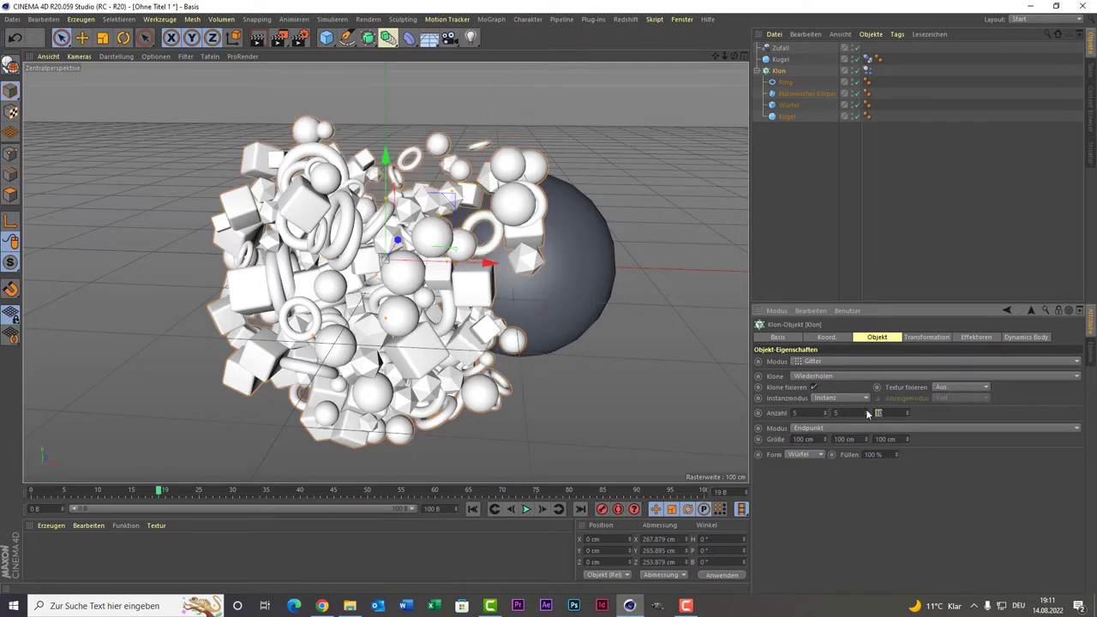
pyautogui.write('5')
pyautogui.press('Return')
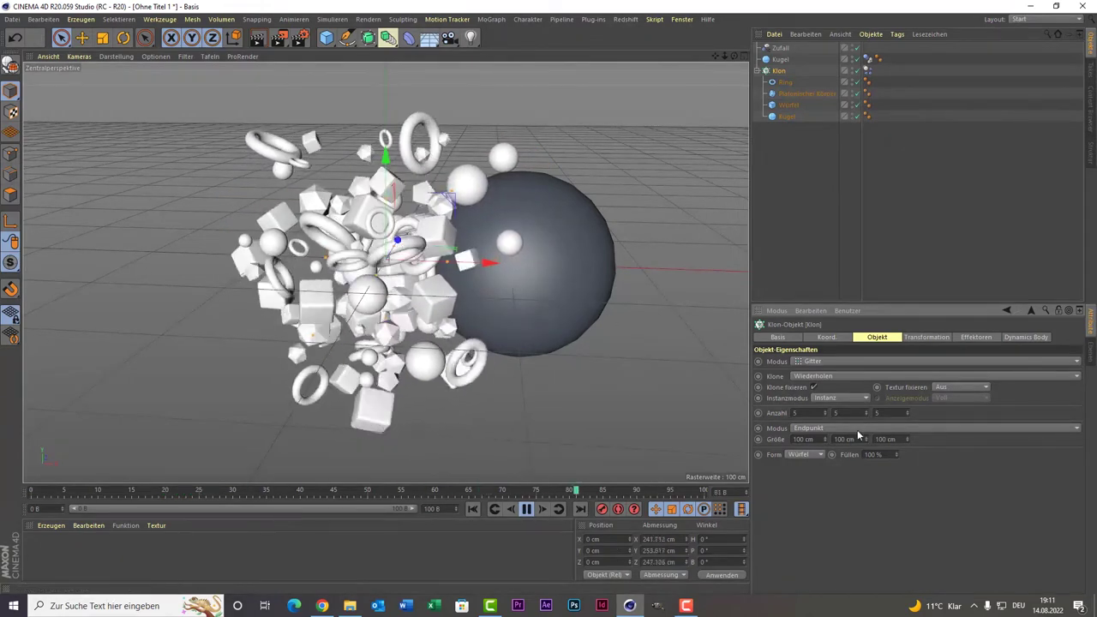
pyautogui.write('10')
pyautogui.press('Return')
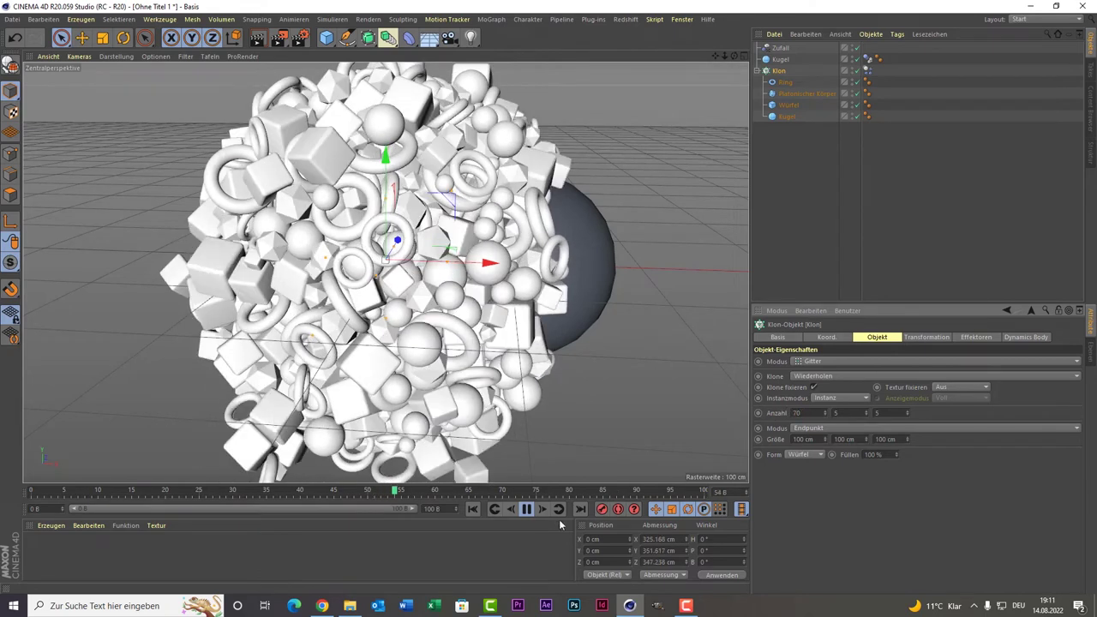
pyautogui.press('Return')
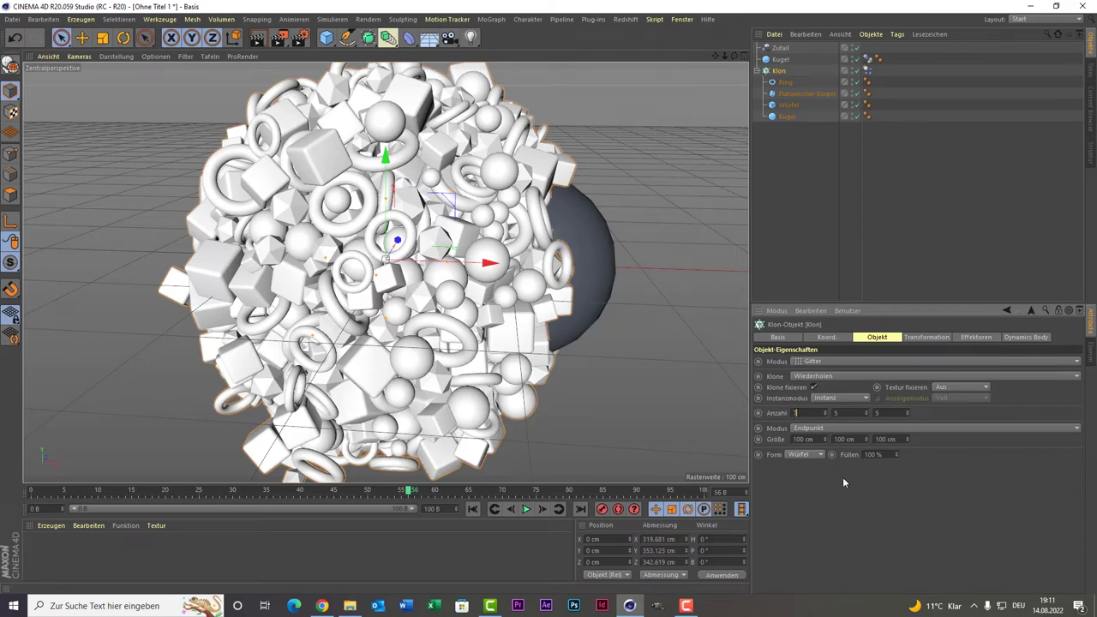
# - Resume playback and try grid counts of 7, 7 and 8
pyautogui.click(527, 509)
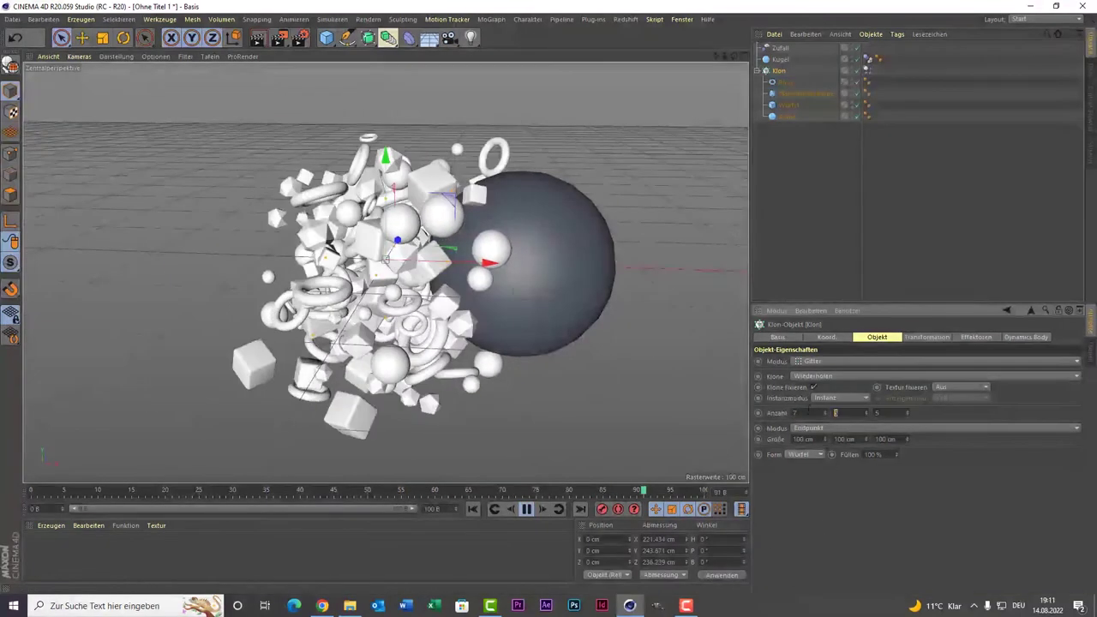
pyautogui.write('7')
pyautogui.press('Tab')
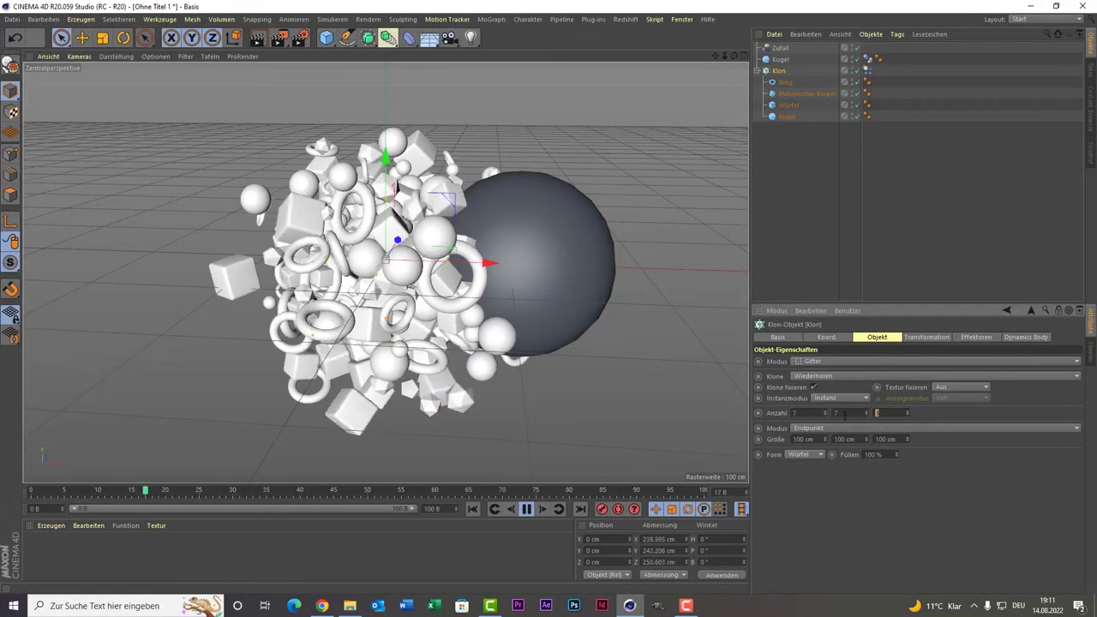
pyautogui.write('7')
pyautogui.press('Return')
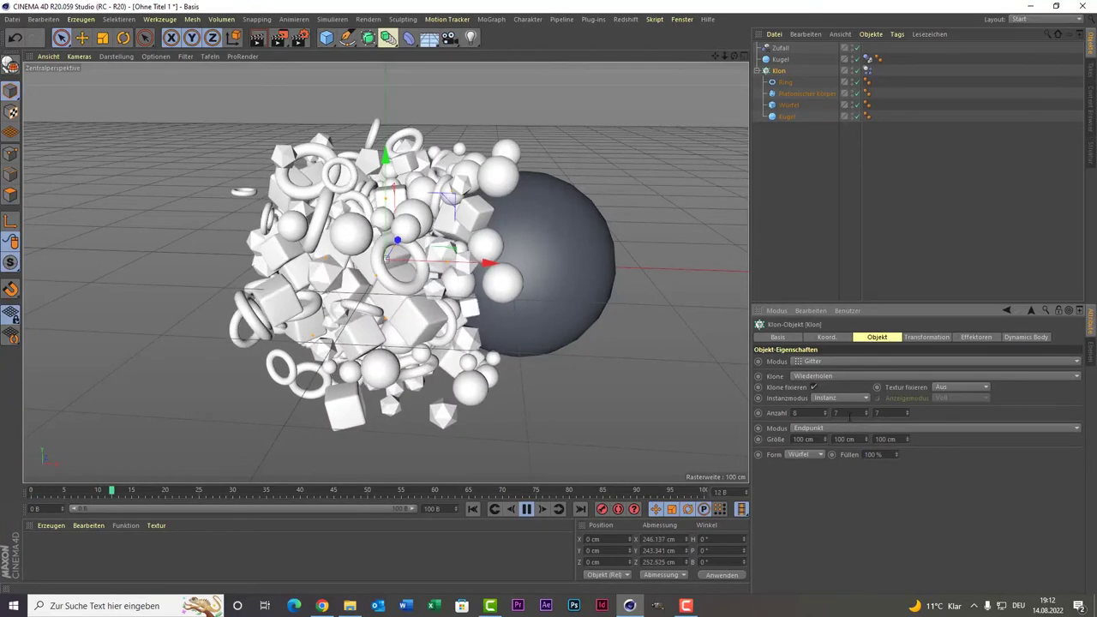
pyautogui.click(836, 413)
pyautogui.press('Tab')
pyautogui.write('8')
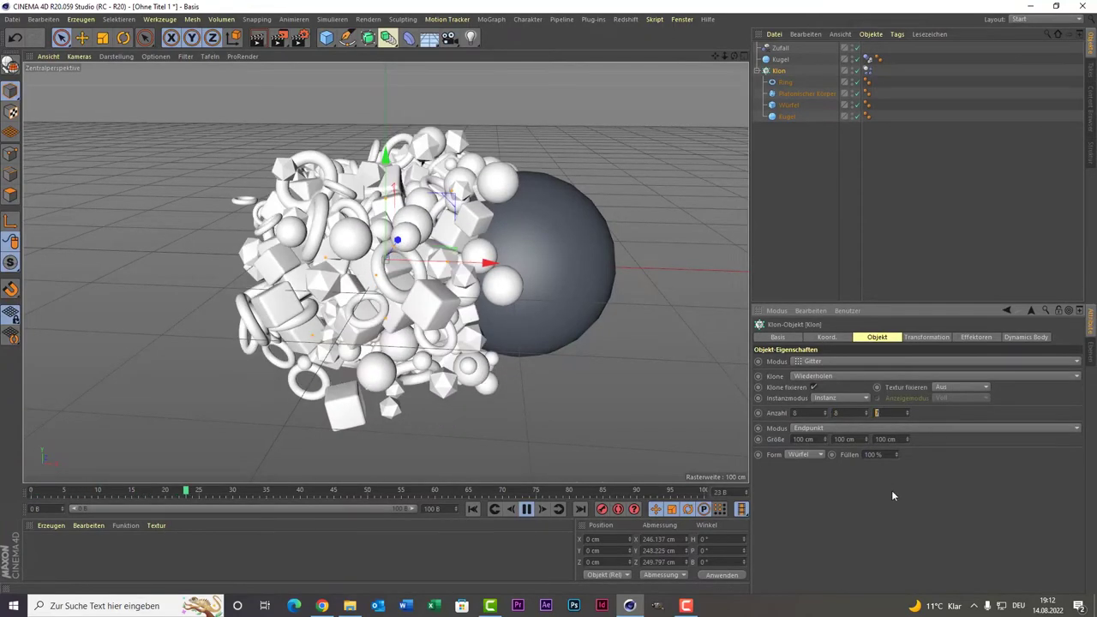
pyautogui.press('Return')
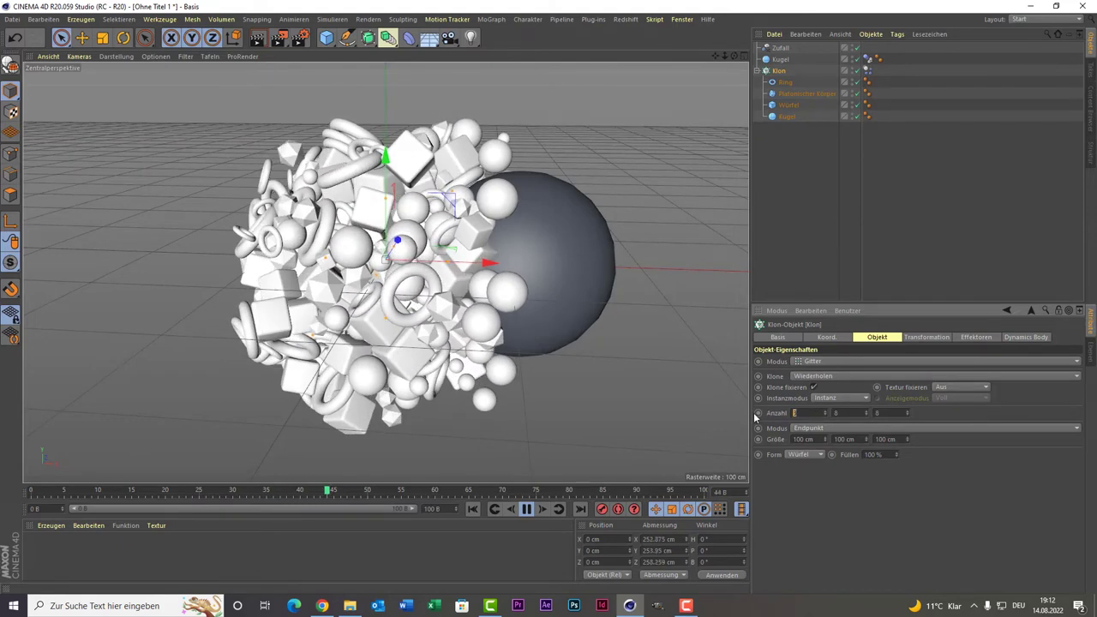
# - Set all three Anzahl grid counts to 7
pyautogui.click(796, 413)
pyautogui.write('7')
pyautogui.press('Tab')
pyautogui.write('7')
pyautogui.press('Return')
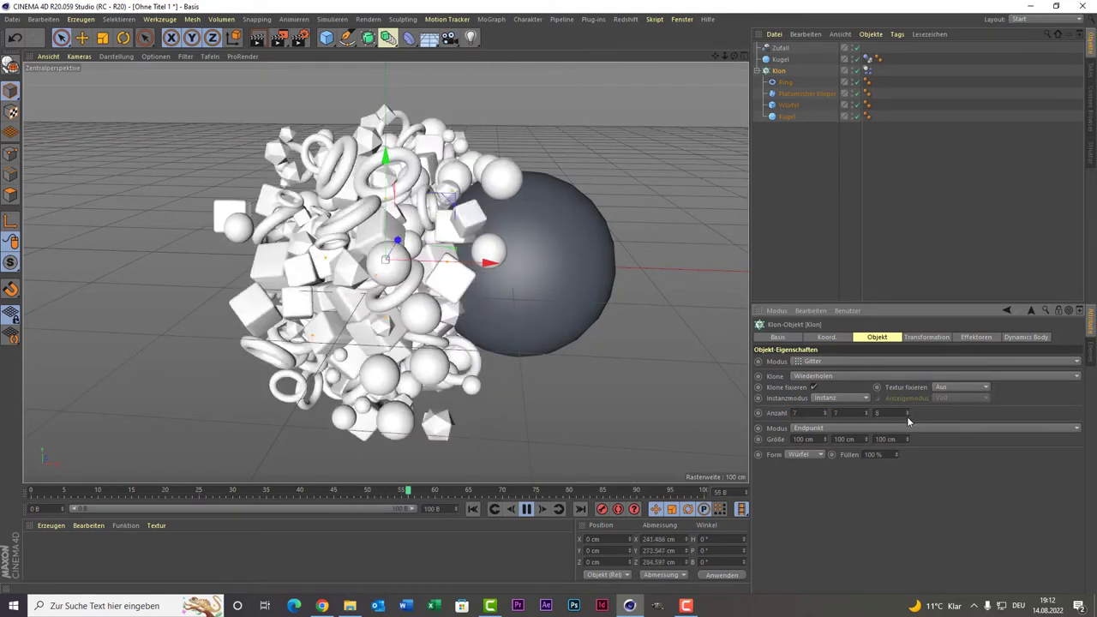
pyautogui.click(883, 412)
pyautogui.write('7')
pyautogui.press('Return')
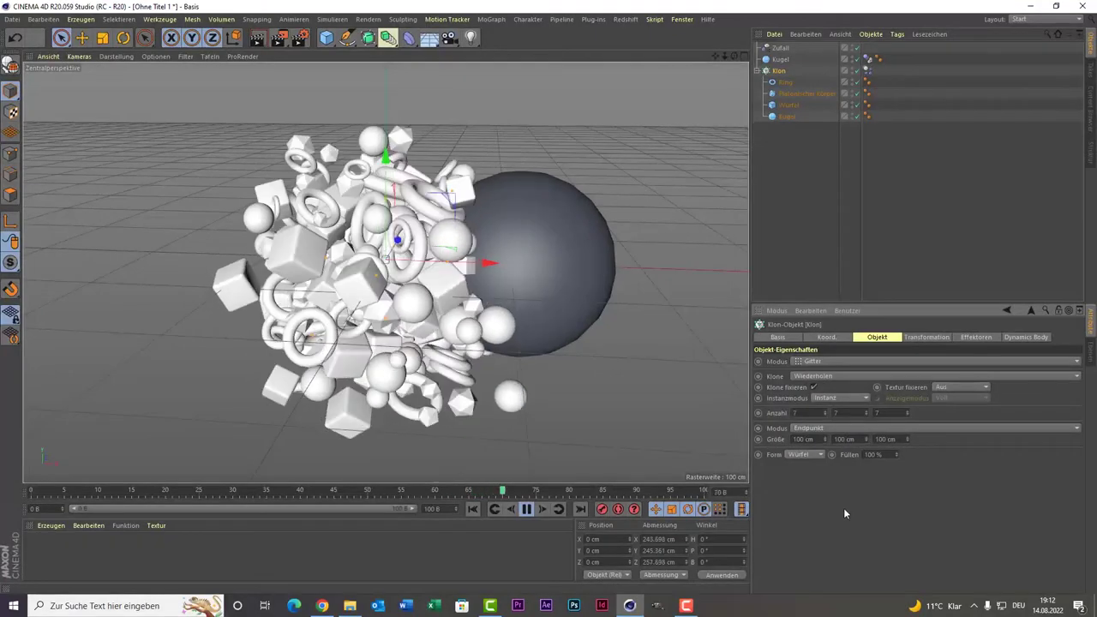
# - Select the Kugel sphere, stop and rewind playback, and nudge it along X
pyautogui.click(550, 252)
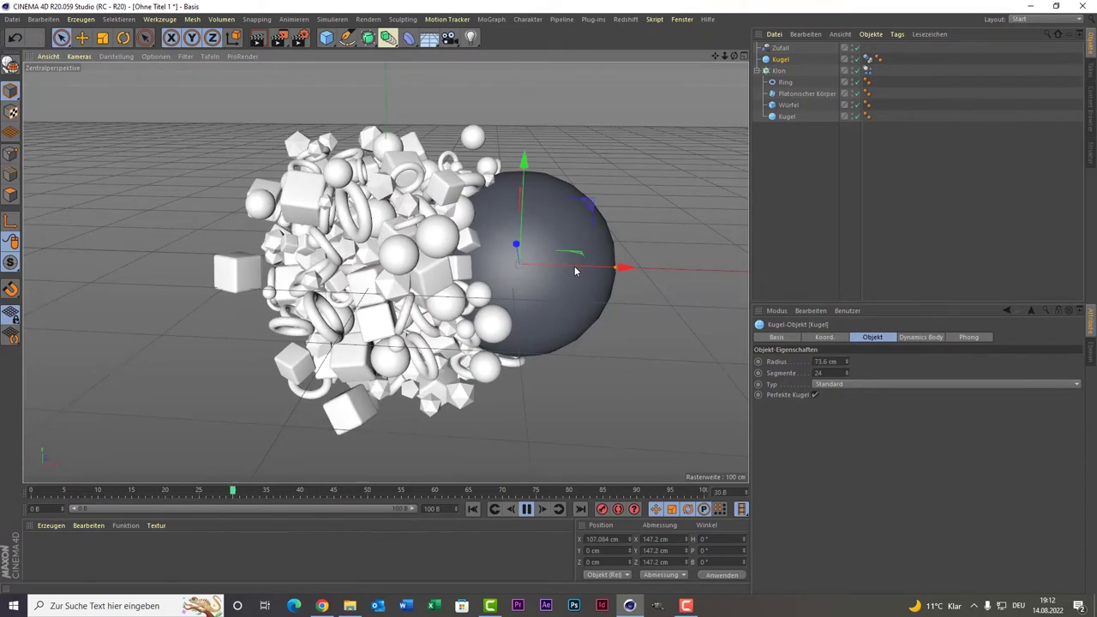
pyautogui.click(526, 509)
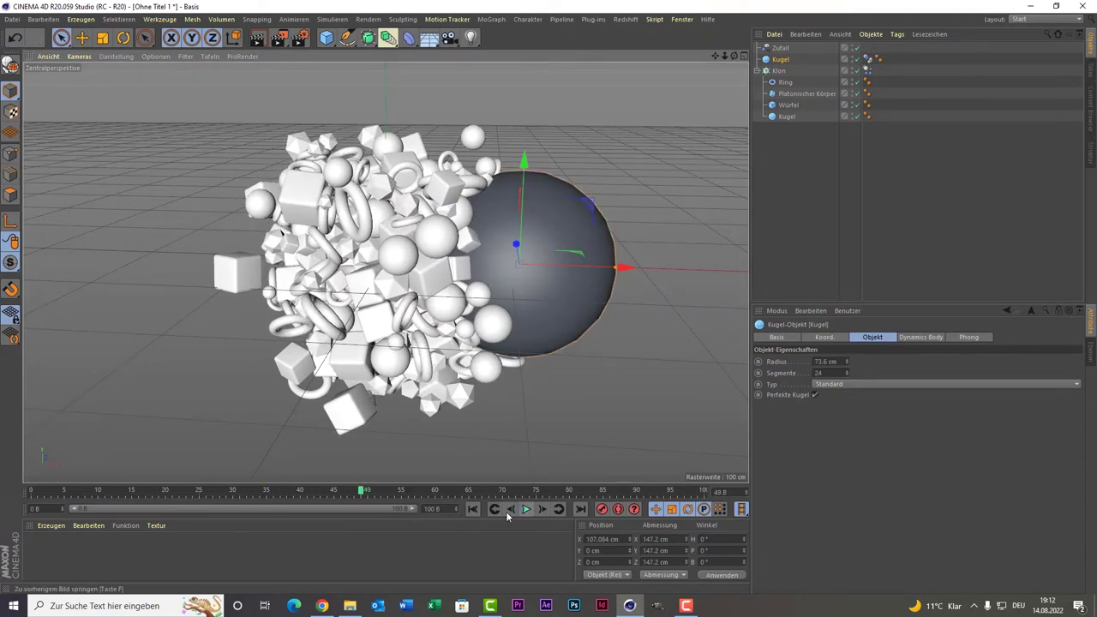
pyautogui.click(473, 509)
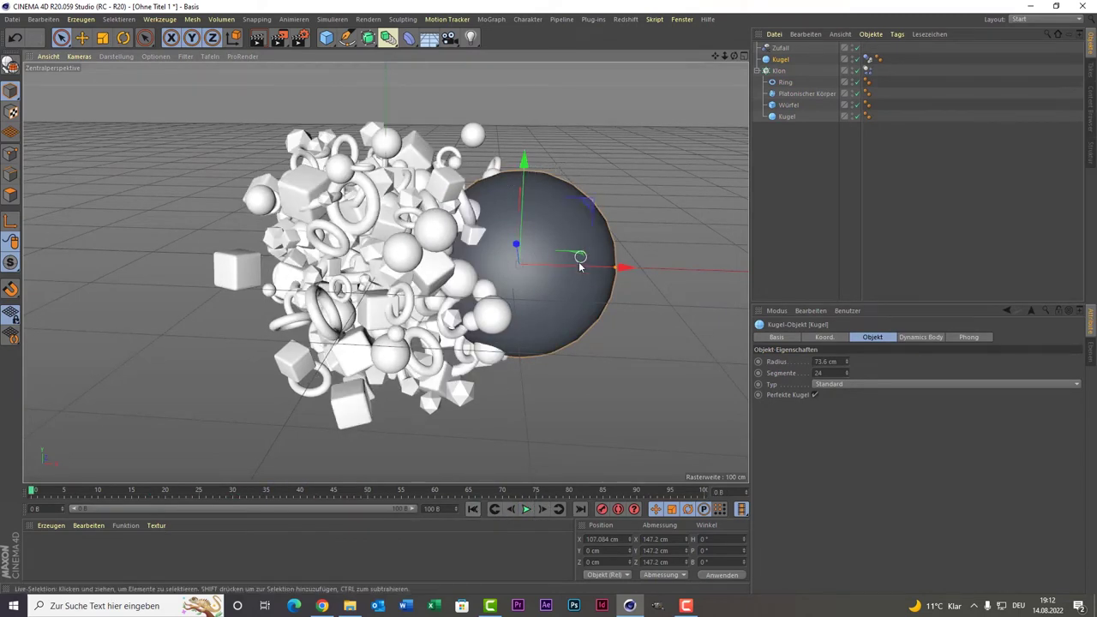
pyautogui.moveTo(579, 266); pyautogui.dragTo(557, 272)
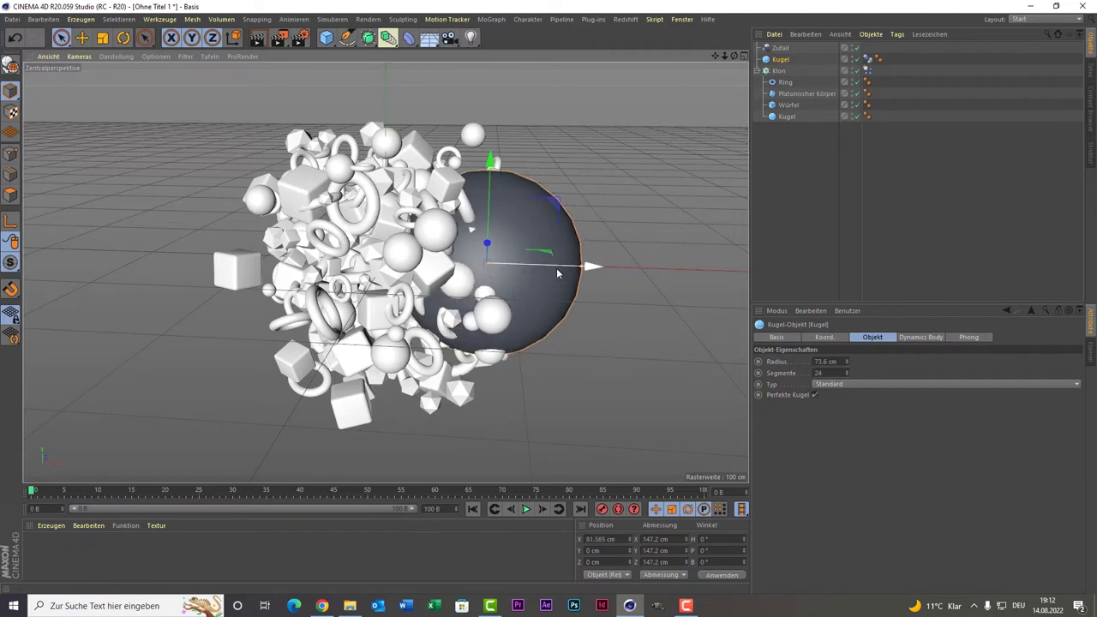
pyautogui.moveTo(562, 270); pyautogui.dragTo(581, 268)
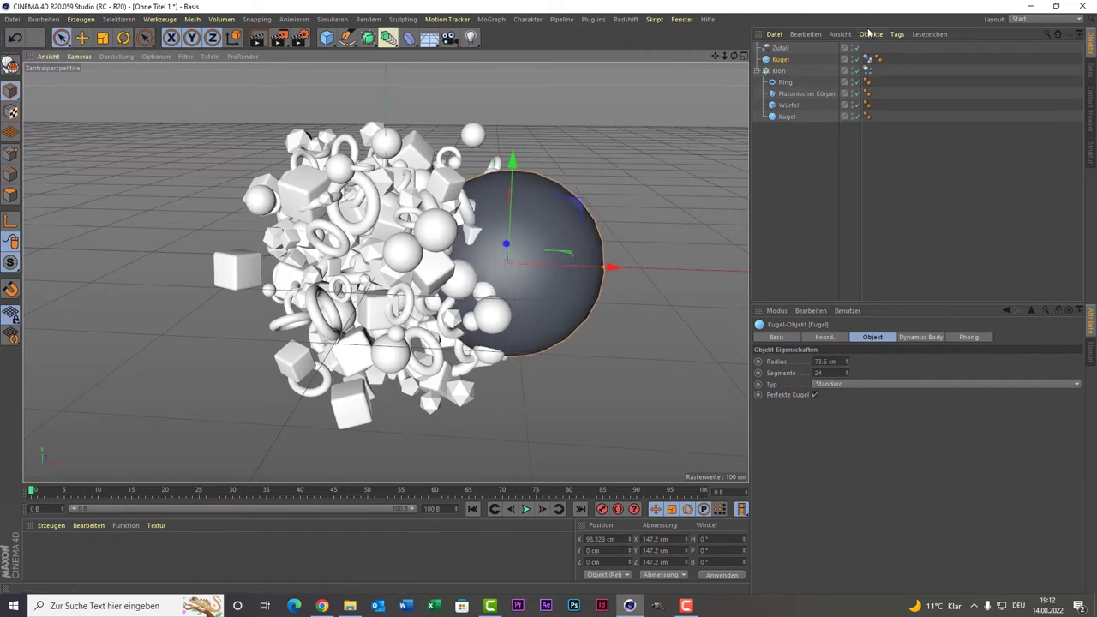
# - Add a Vibrieren tag to the Kugel and enable position vibration
pyautogui.rightClick(776, 60)
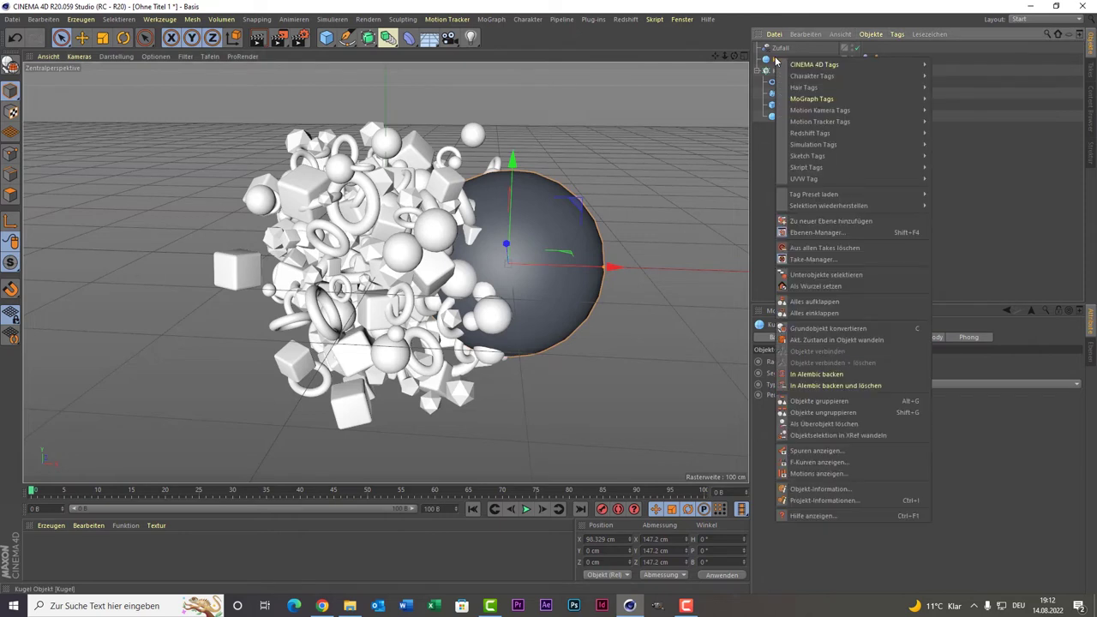
pyautogui.moveTo(814, 64)
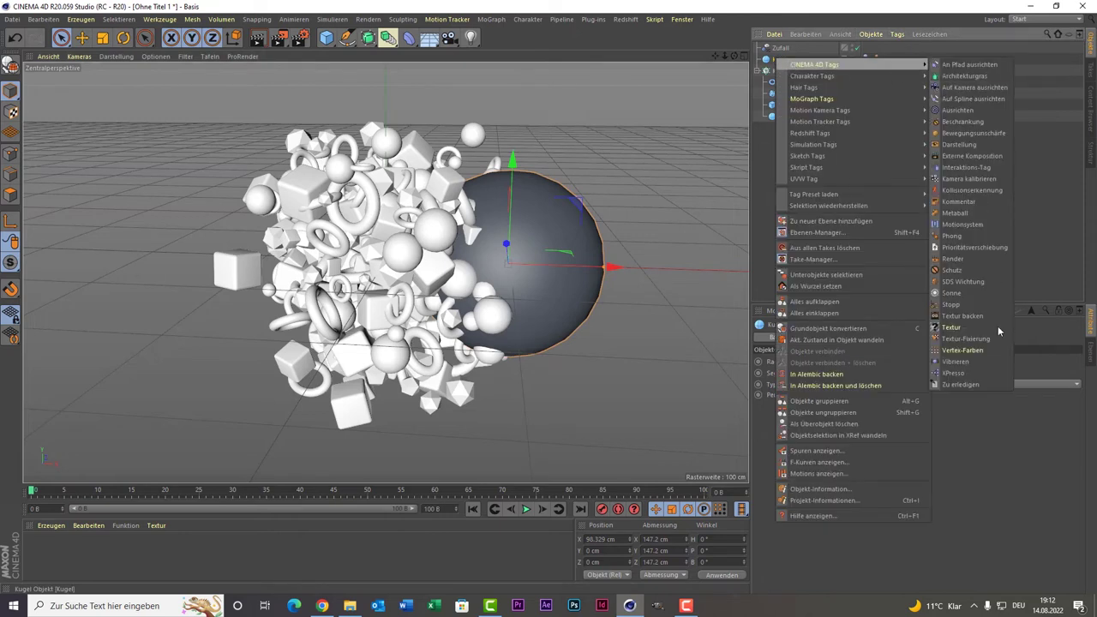
pyautogui.click(972, 364)
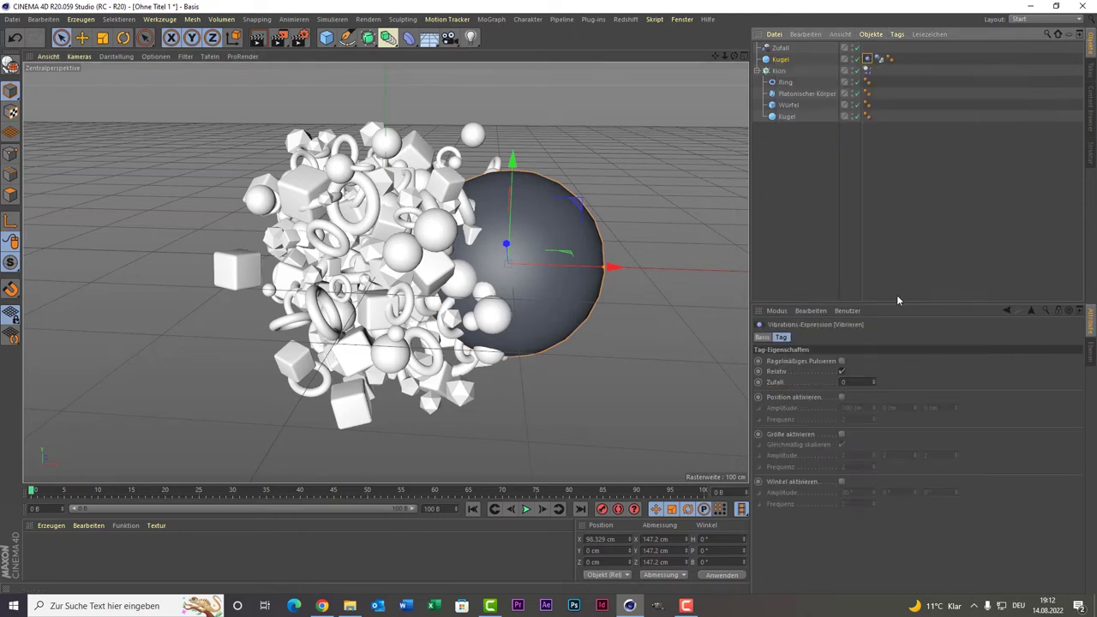
pyautogui.click(842, 397)
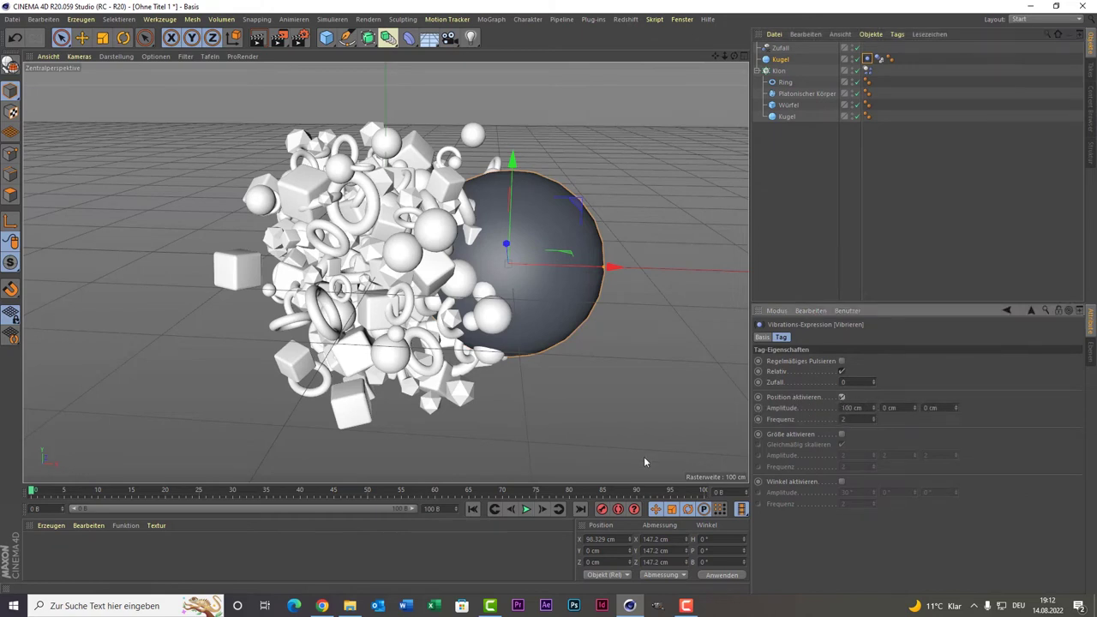
# - Set the Y and Z vibration amplitudes to 100 cm, then move the sphere to X 4.197 cm
pyautogui.click(526, 509)
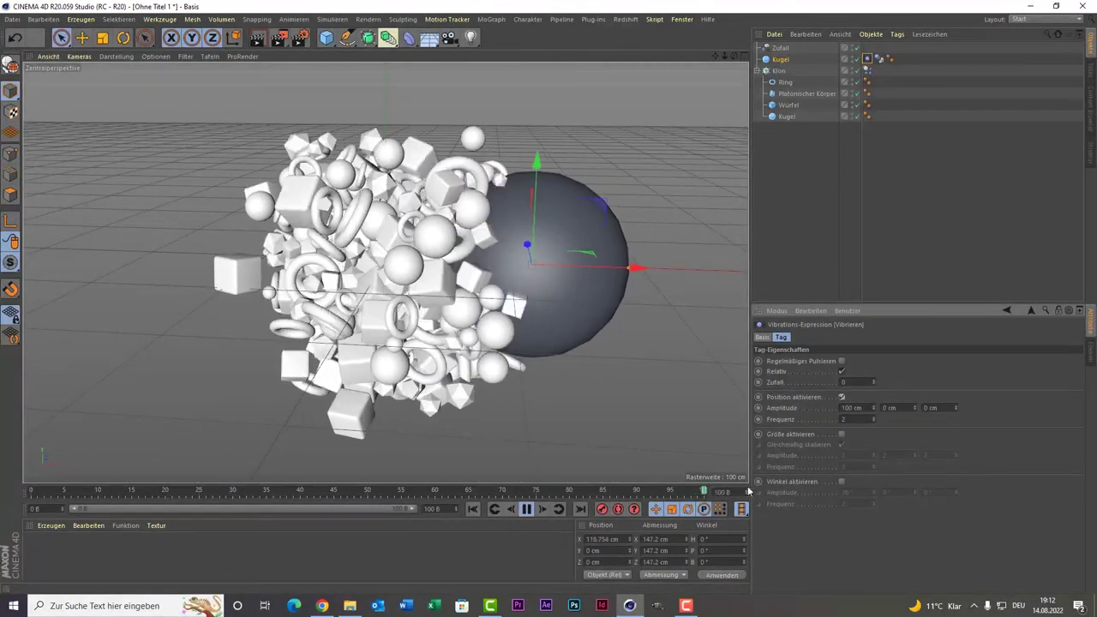
pyautogui.click(889, 407)
pyautogui.write('100')
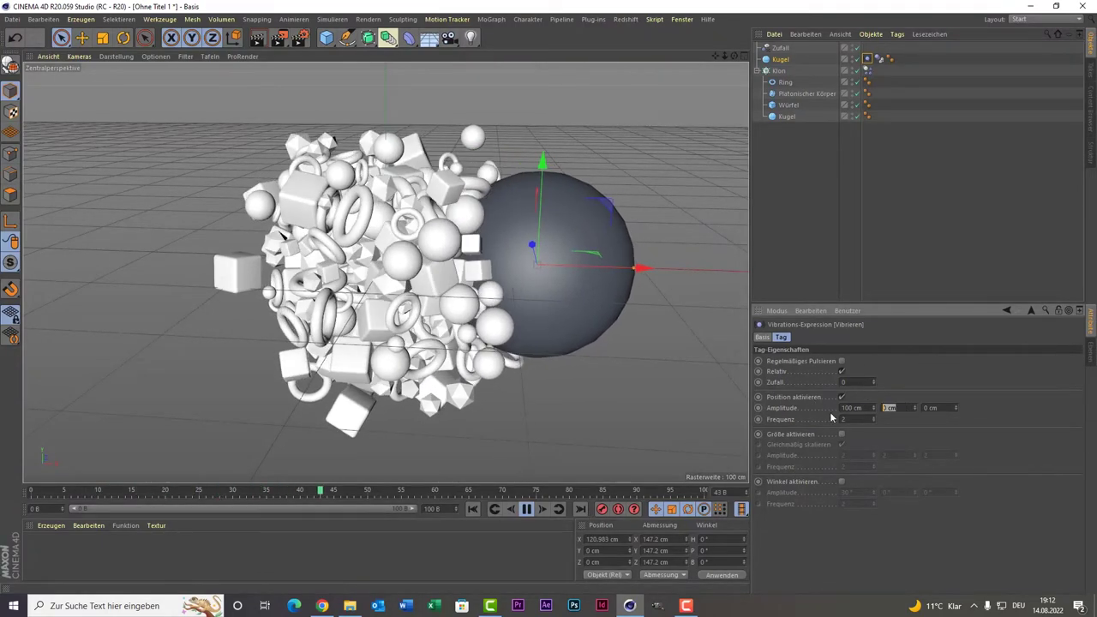
pyautogui.click(928, 408)
pyautogui.write('100')
pyautogui.press('Return')
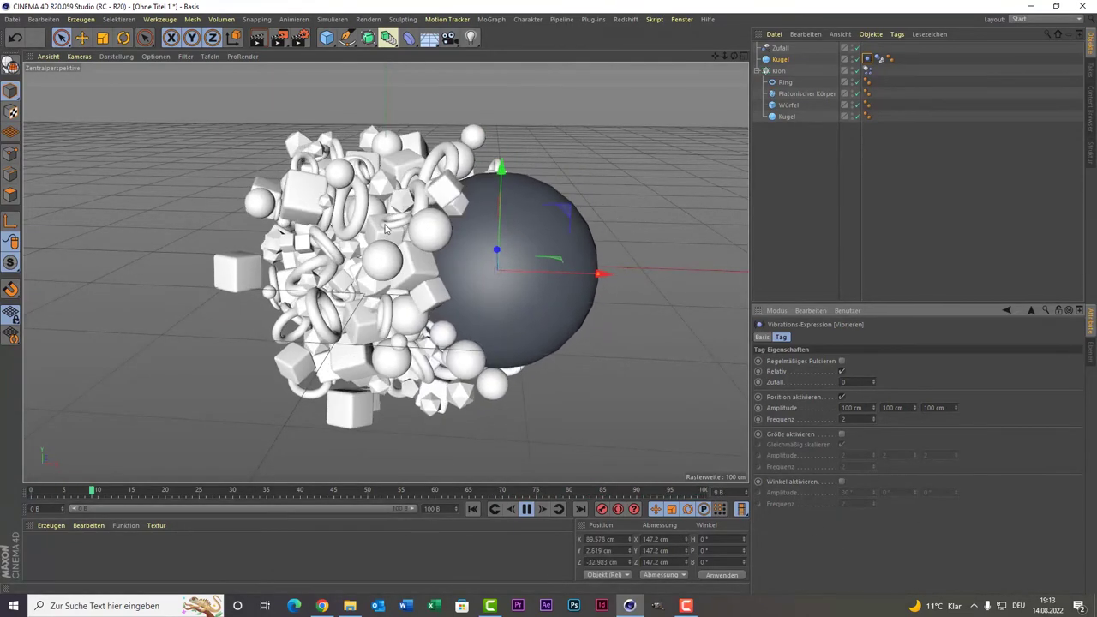
pyautogui.click(526, 509)
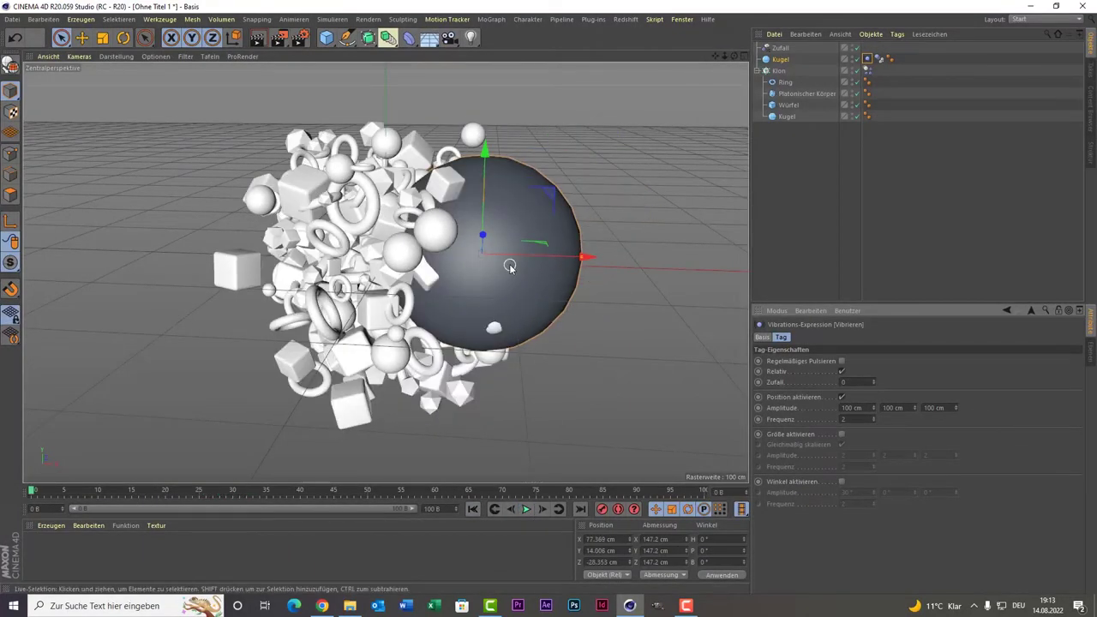
pyautogui.moveTo(531, 250); pyautogui.dragTo(422, 257)
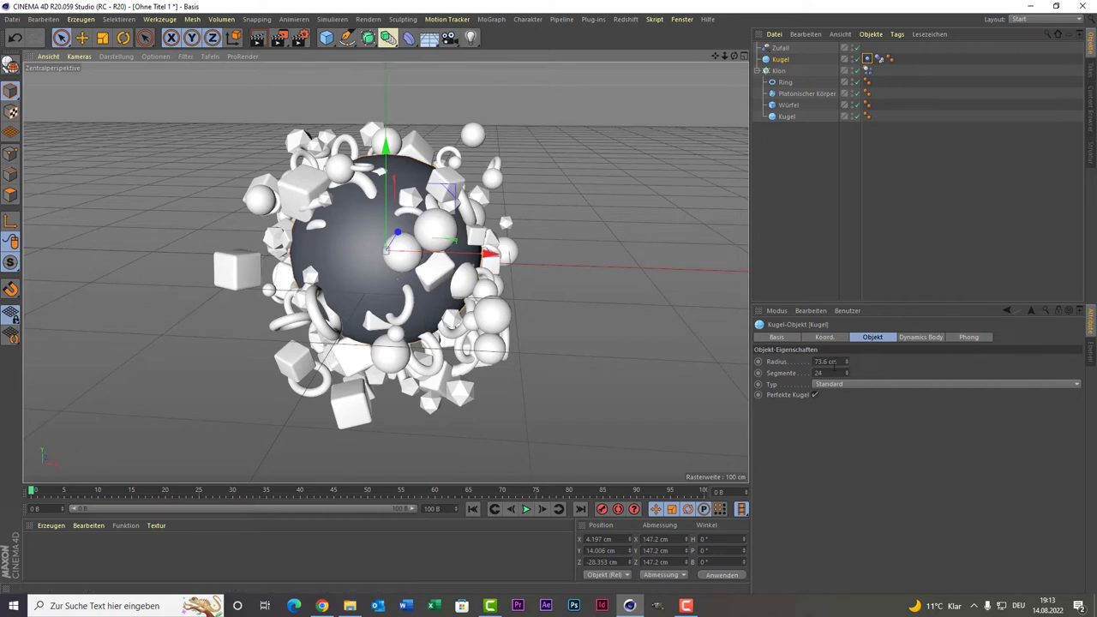
# - Raise the Vibrieren amplitude to 200 cm on X, Y and Z and play to frame 14
pyautogui.click(784, 74)
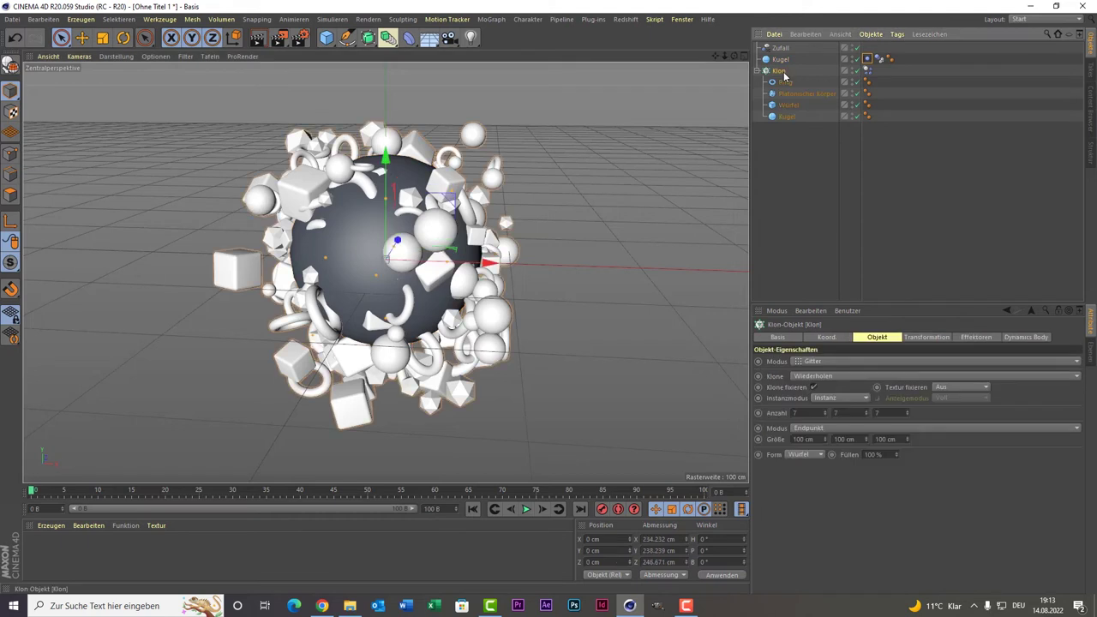
pyautogui.click(869, 58)
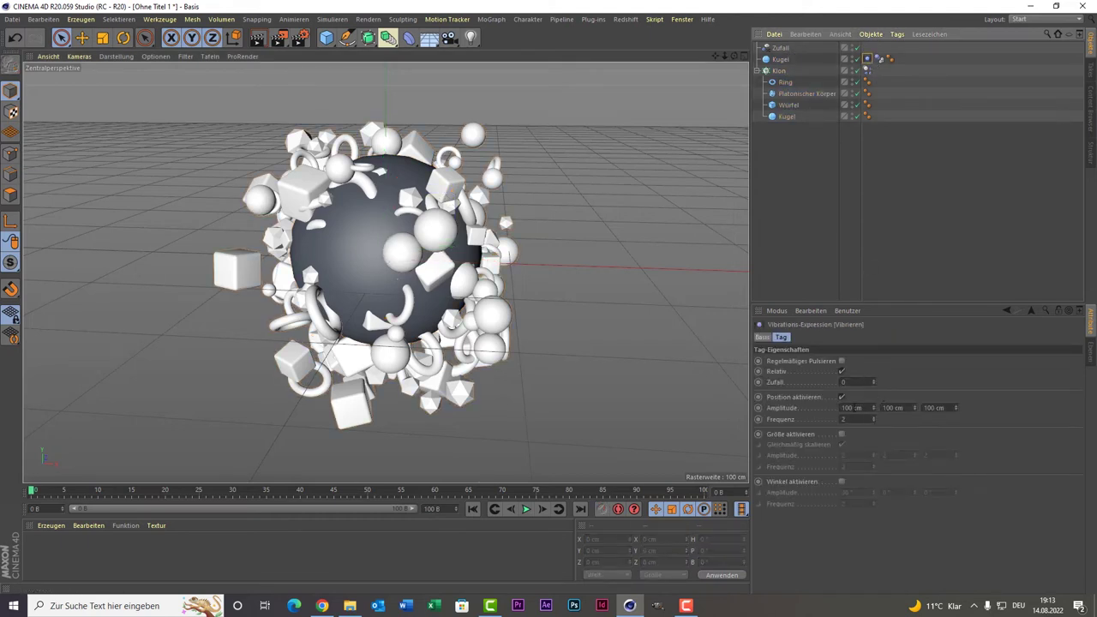
pyautogui.click(851, 407)
pyautogui.write('200')
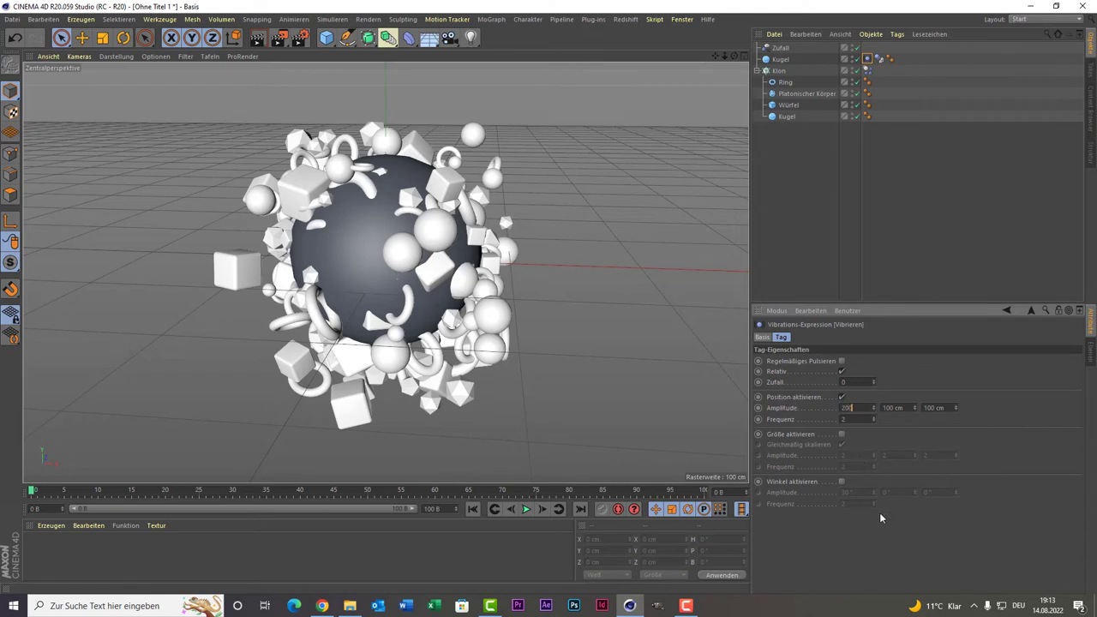
pyautogui.press('Return')
pyautogui.press('Return')
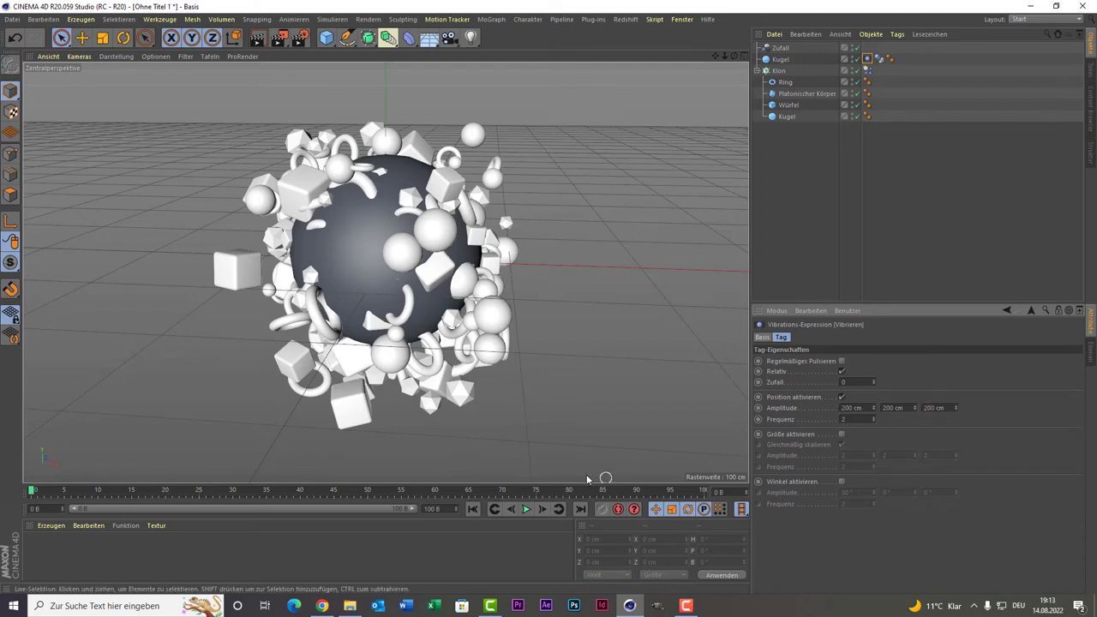
pyautogui.click(527, 509)
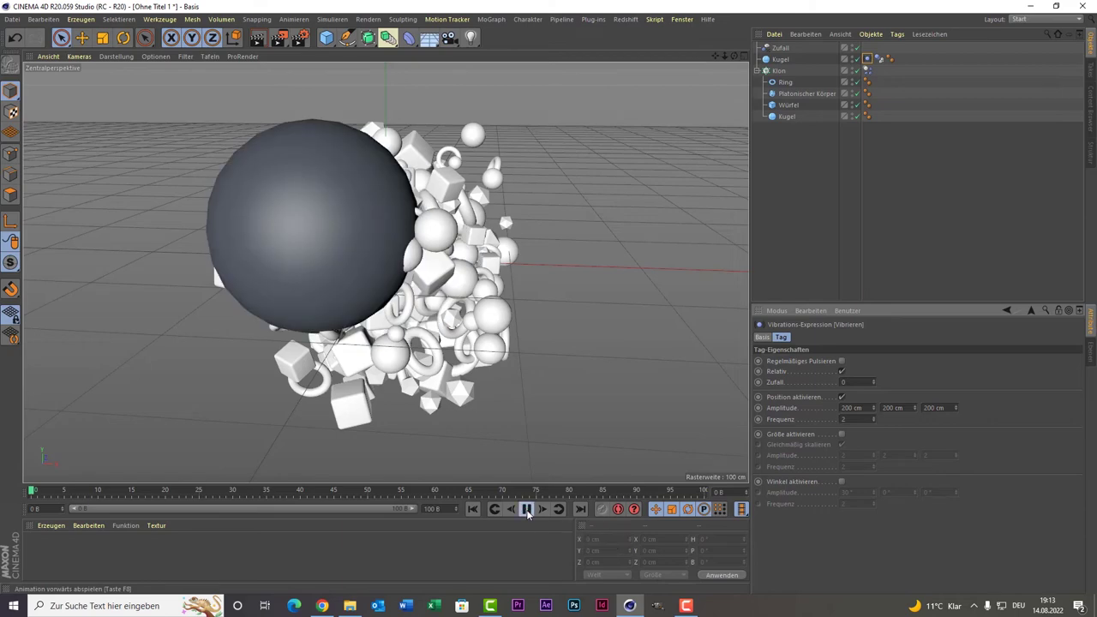
pyautogui.click(526, 510)
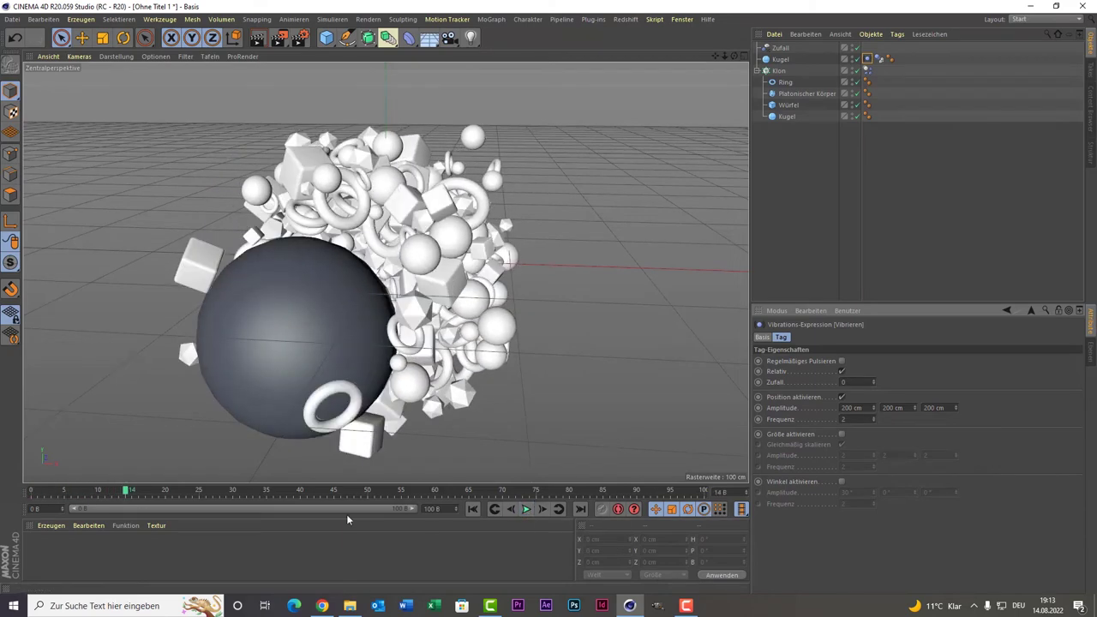
# - Push the Kugel along Z into the clones, play the simulation, then rewind to frame 0
pyautogui.click(473, 509)
pyautogui.click(363, 142)
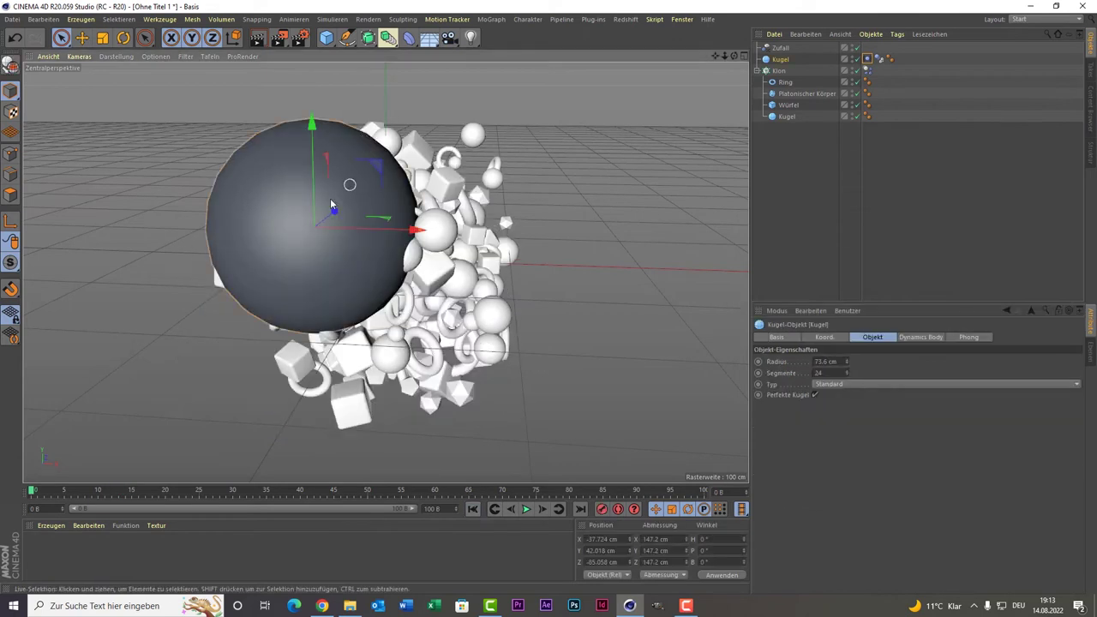
pyautogui.moveTo(333, 211)
pyautogui.mouseDown()
pyautogui.moveTo(373, 215)
pyautogui.moveTo(402, 152)
pyautogui.moveTo(468, 278)
pyautogui.moveTo(445, 280)
pyautogui.mouseUp()
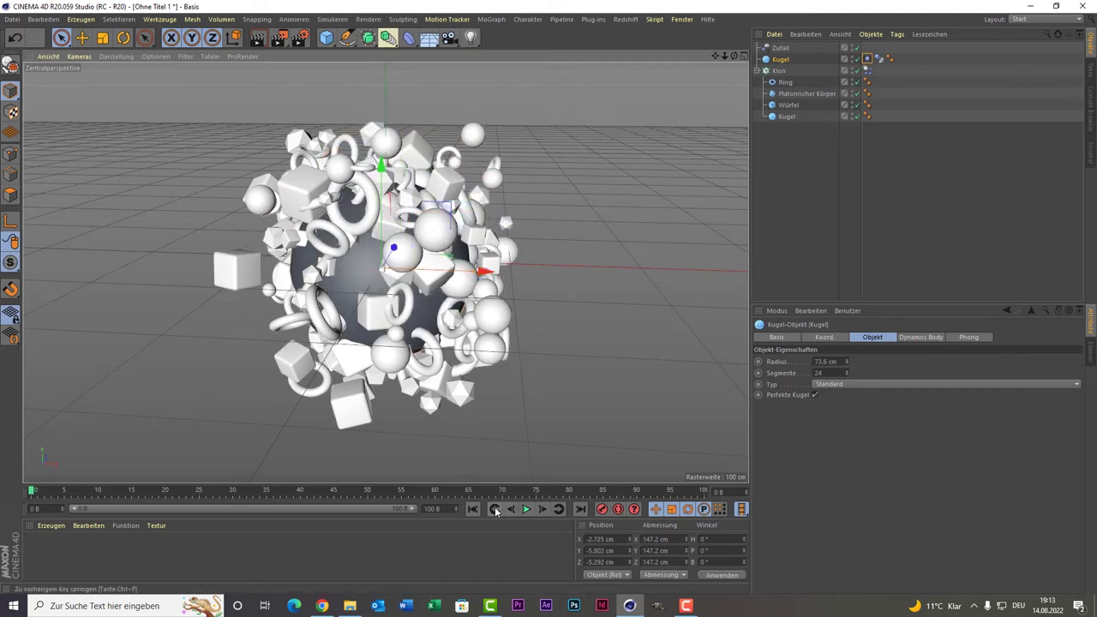
pyautogui.click(526, 509)
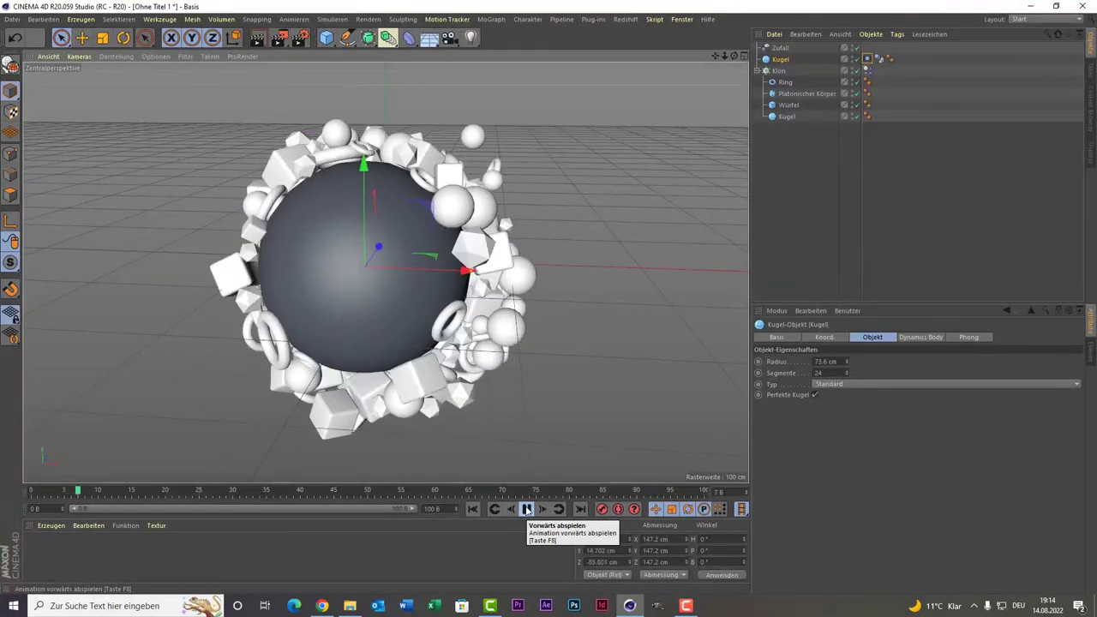
pyautogui.click(527, 509)
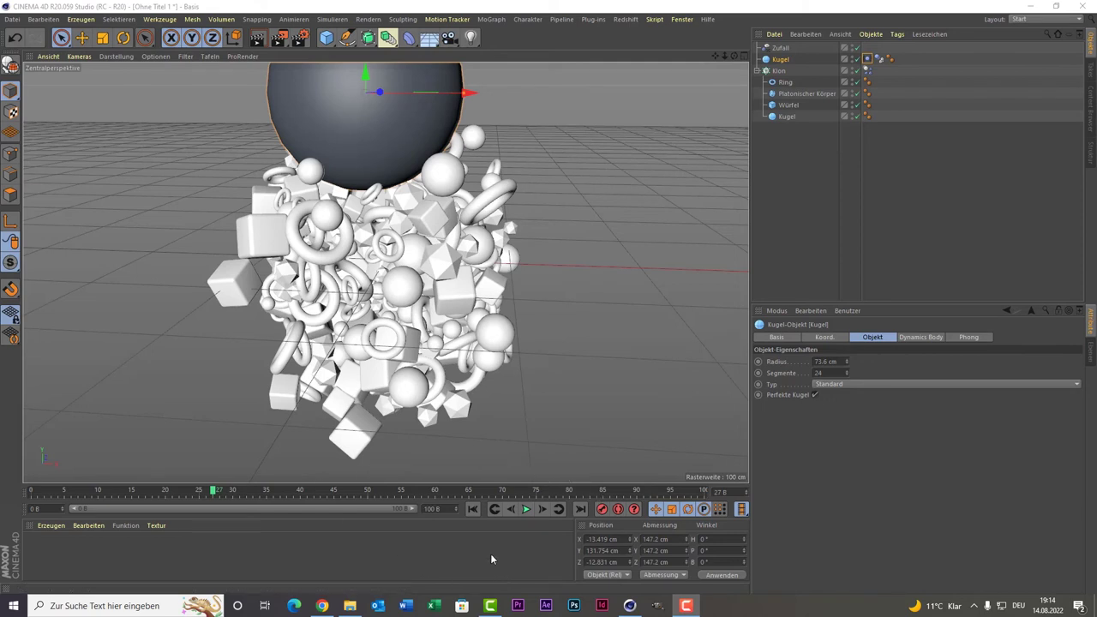
pyautogui.click(474, 509)
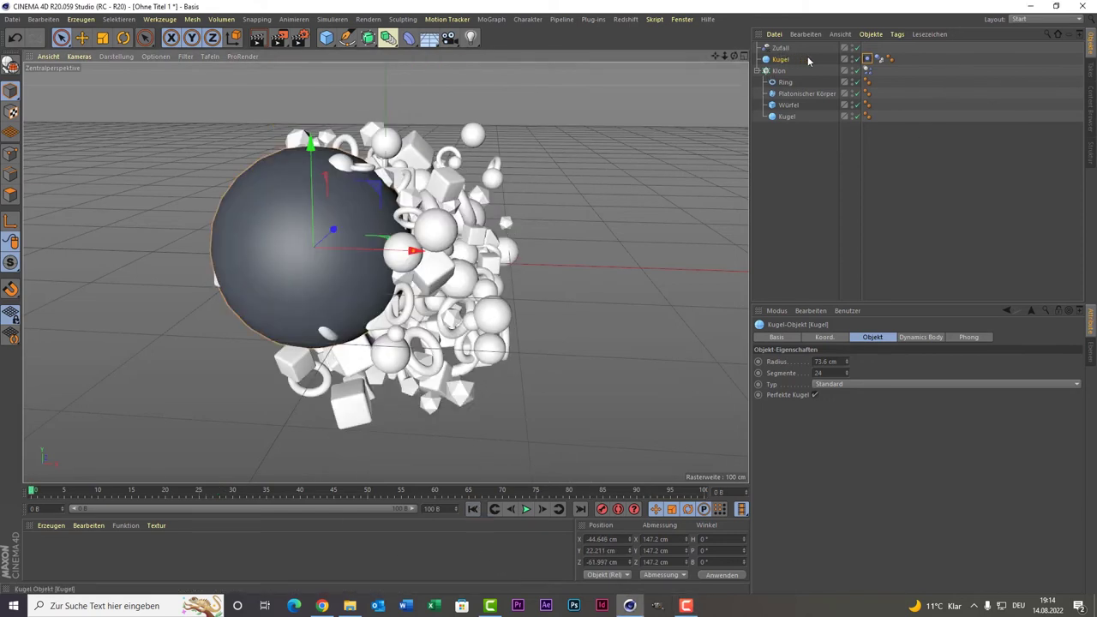
# - Set the Vibrieren amplitude values back to 100 cm
pyautogui.click(868, 60)
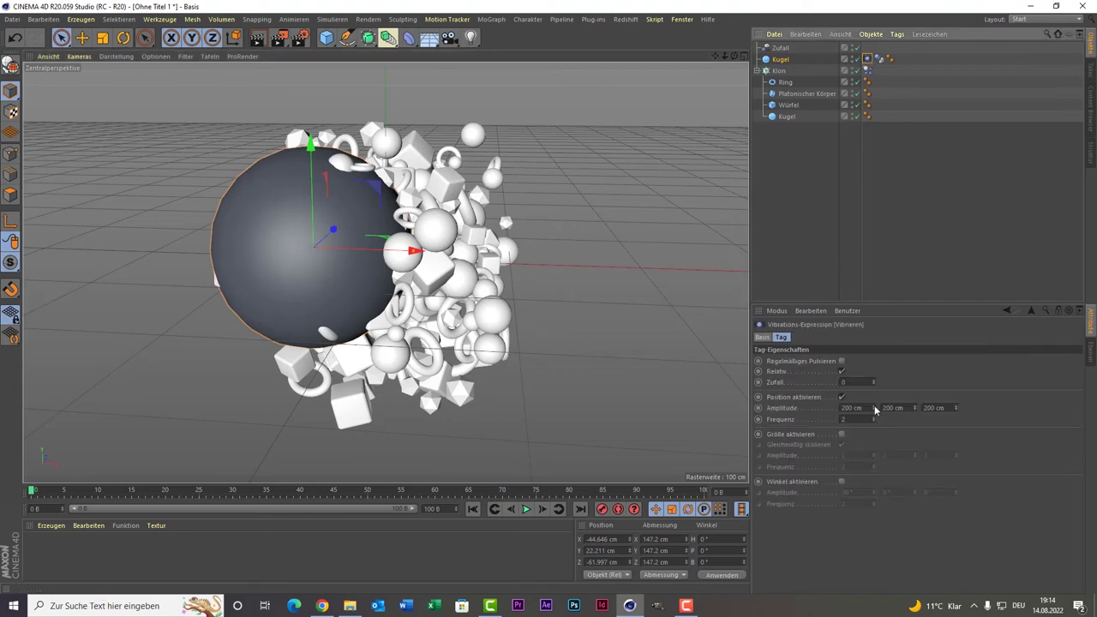
pyautogui.moveTo(875, 409); pyautogui.dragTo(878, 410)
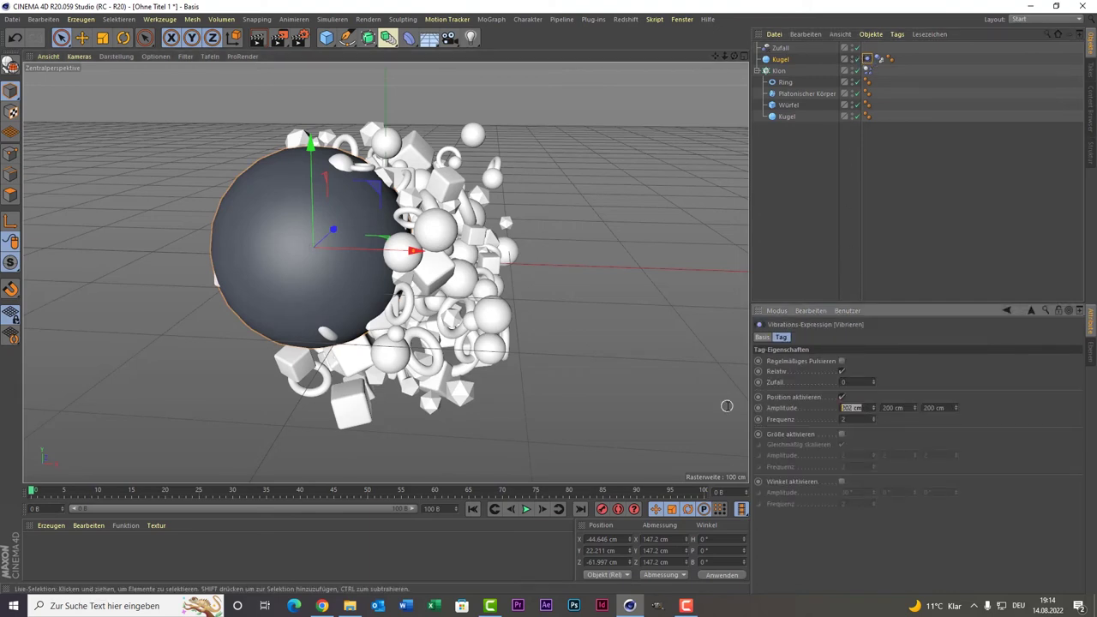
pyautogui.write('10')
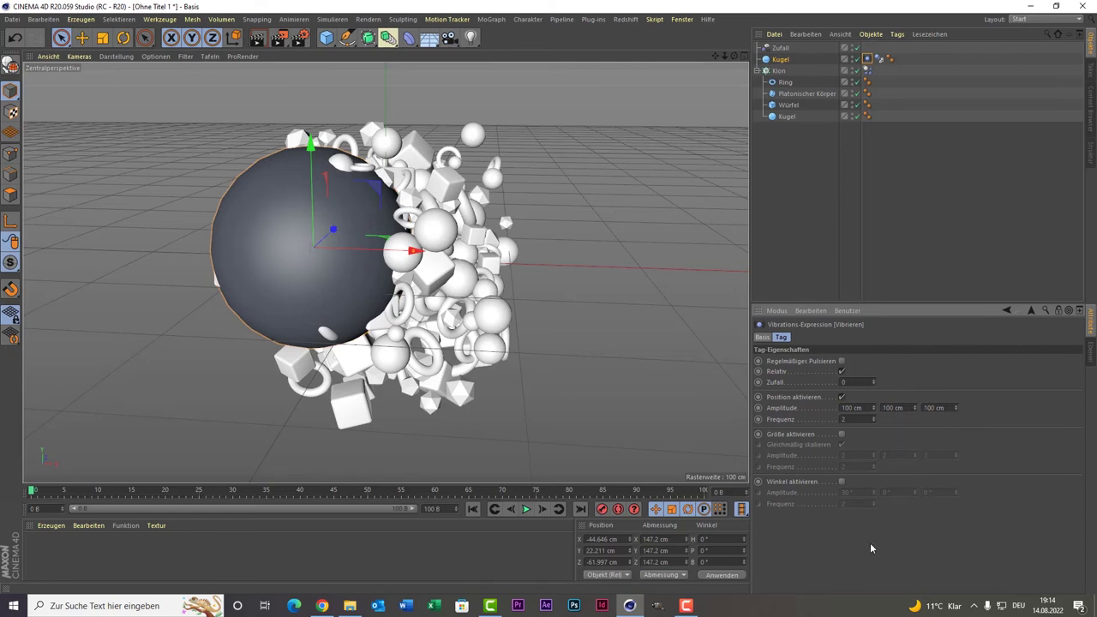
# - Play the simulation with the 100 cm vibration, scattering the clones around the sphere
pyautogui.click(525, 509)
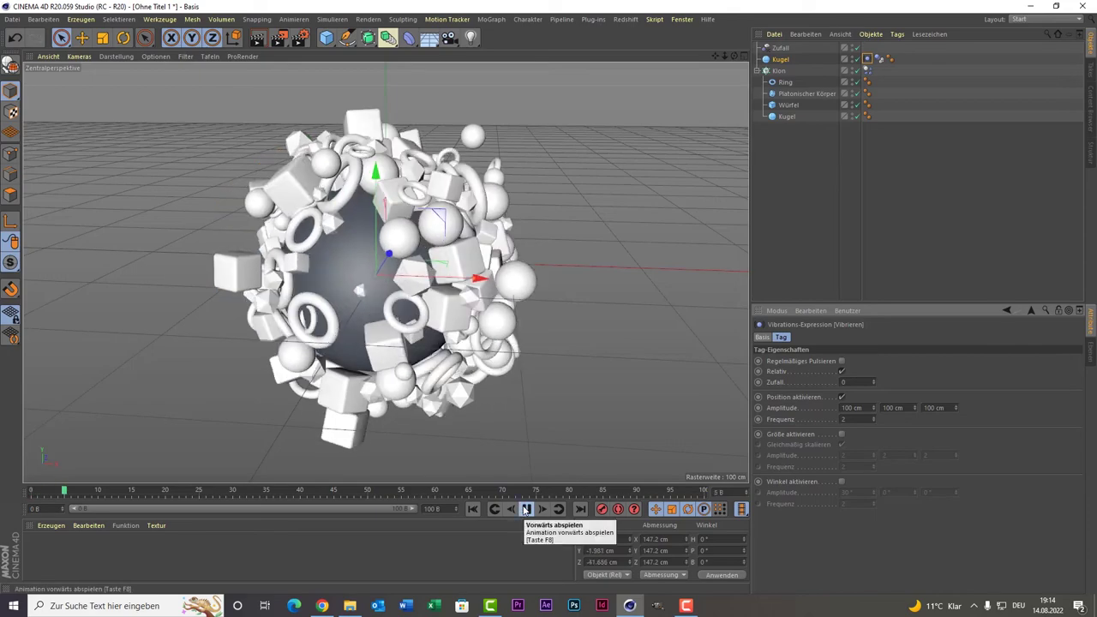